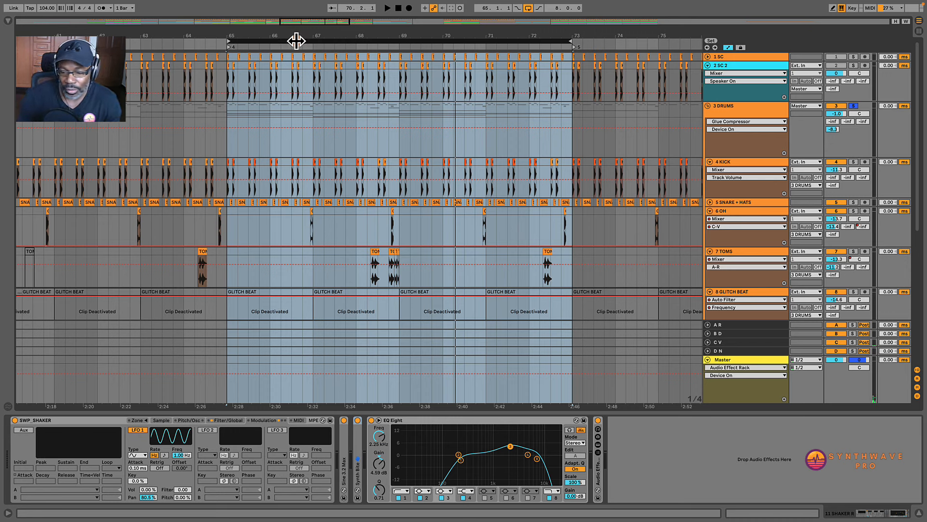
- Play the looped section, select the DRUMS group and turn off its solo
key(space)
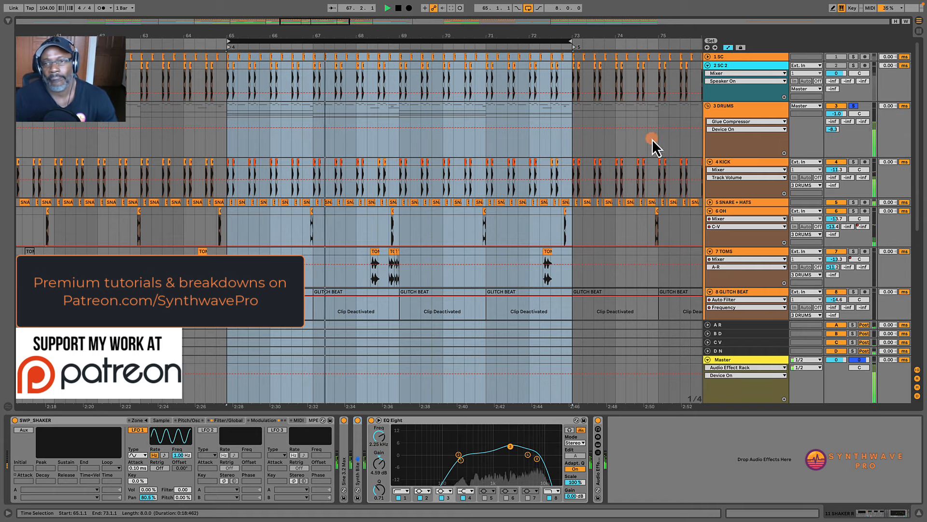
click(727, 110)
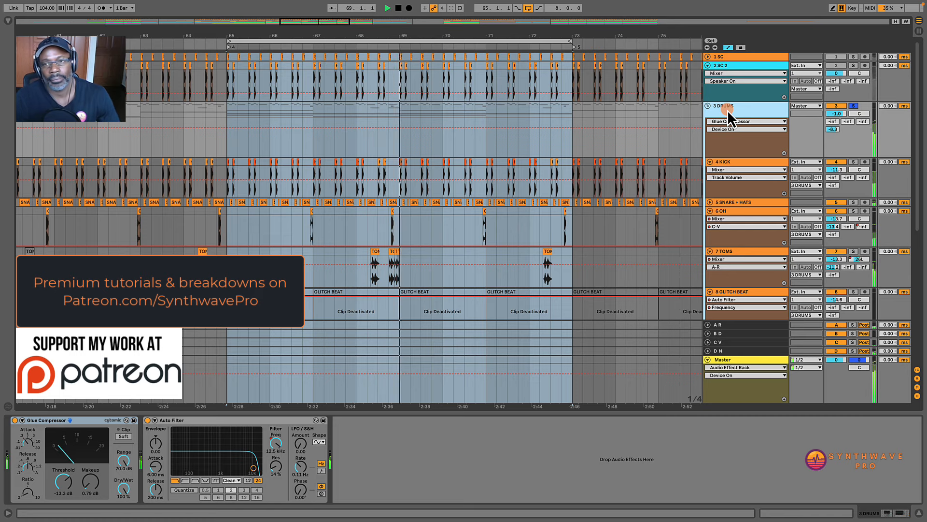
click(853, 108)
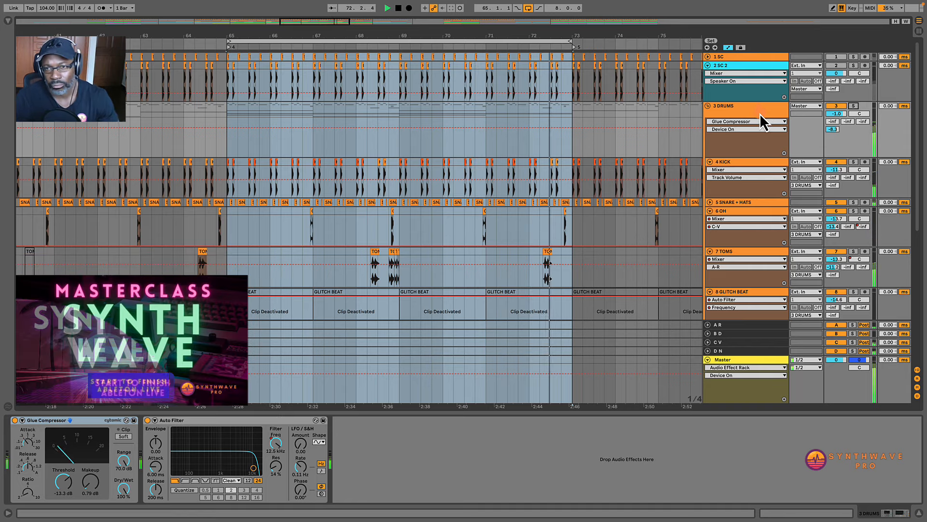
- Look through the tracks inside the DRUMS group down to RIM 1, including the KICK track's device chain
click(709, 108)
scroll(726, 144, down, 5)
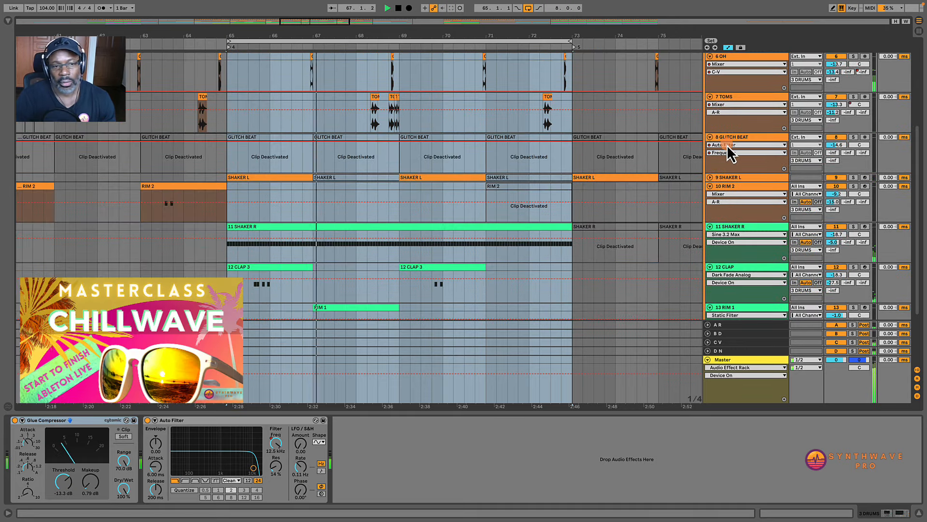
scroll(726, 145, up, 5)
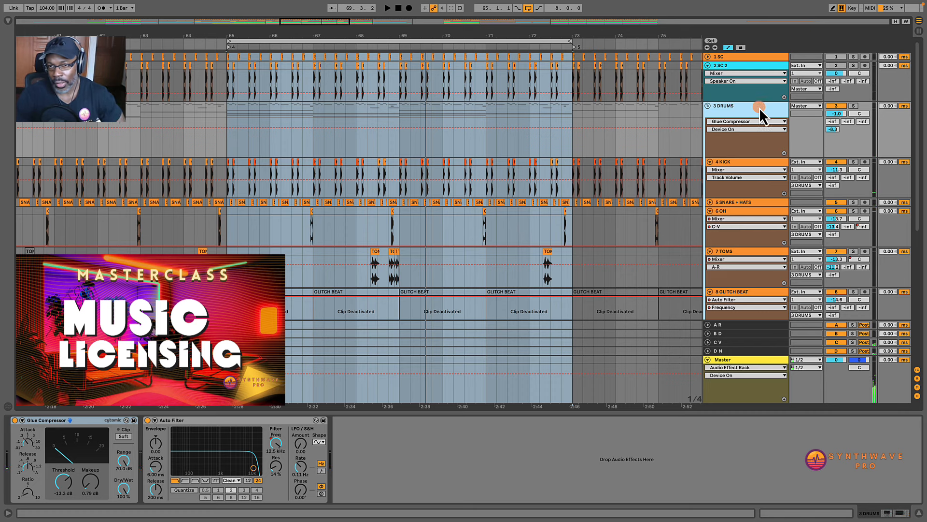
scroll(756, 117, down, 3)
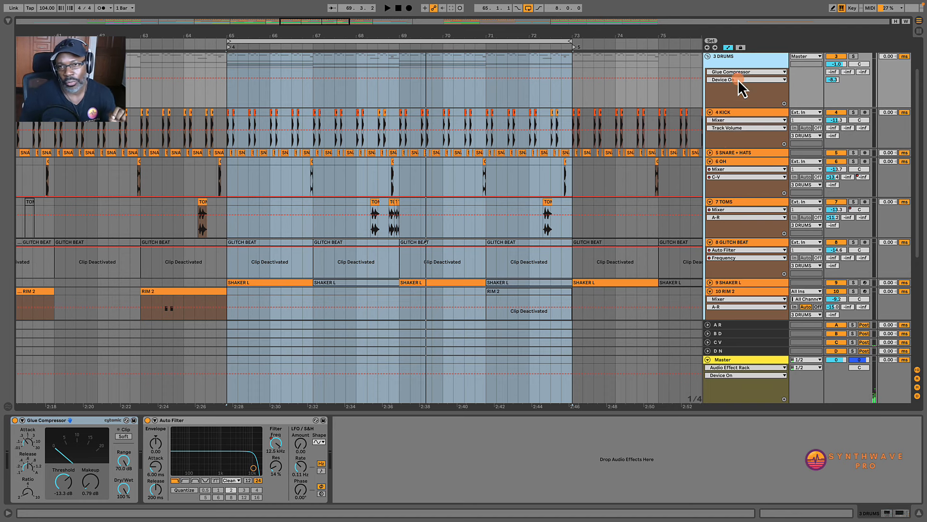
scroll(753, 118, down, 1)
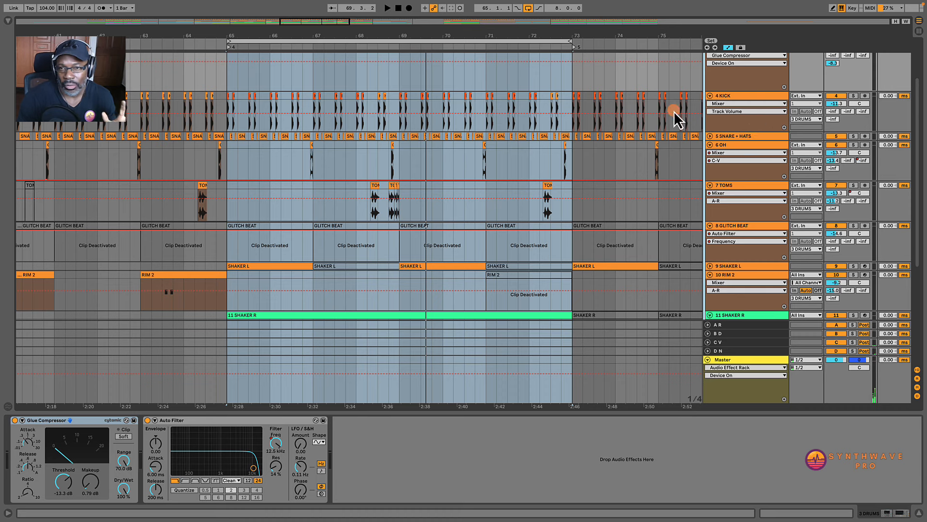
scroll(748, 143, down, 1)
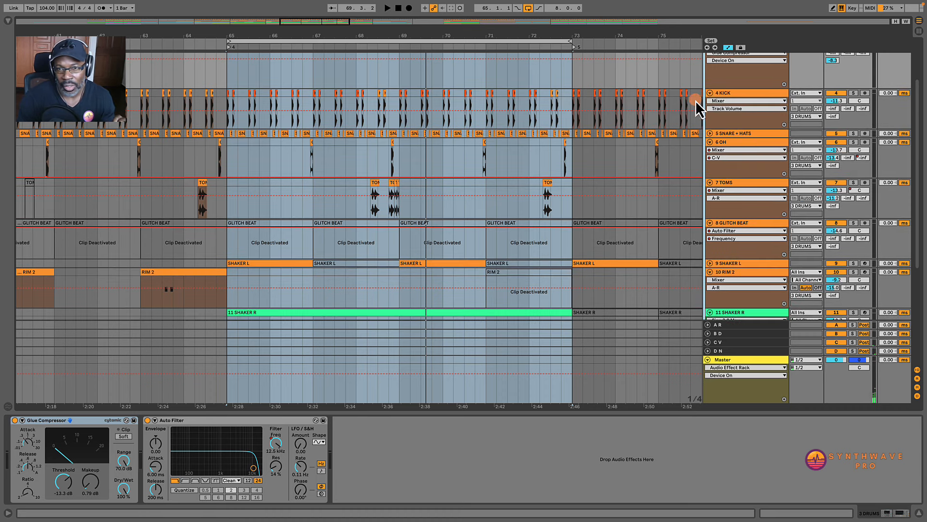
click(752, 92)
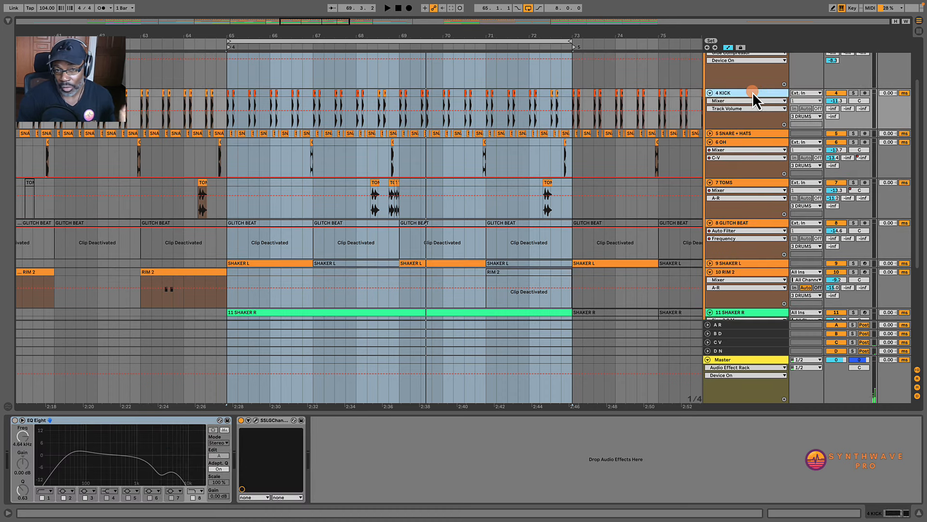
scroll(752, 102, down, 3)
scroll(752, 105, down, 5)
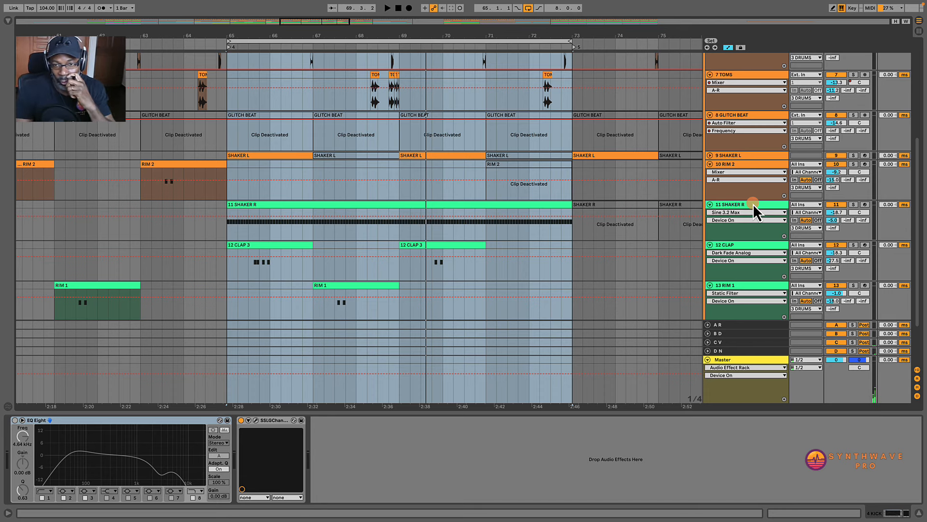
scroll(752, 204, up, 6)
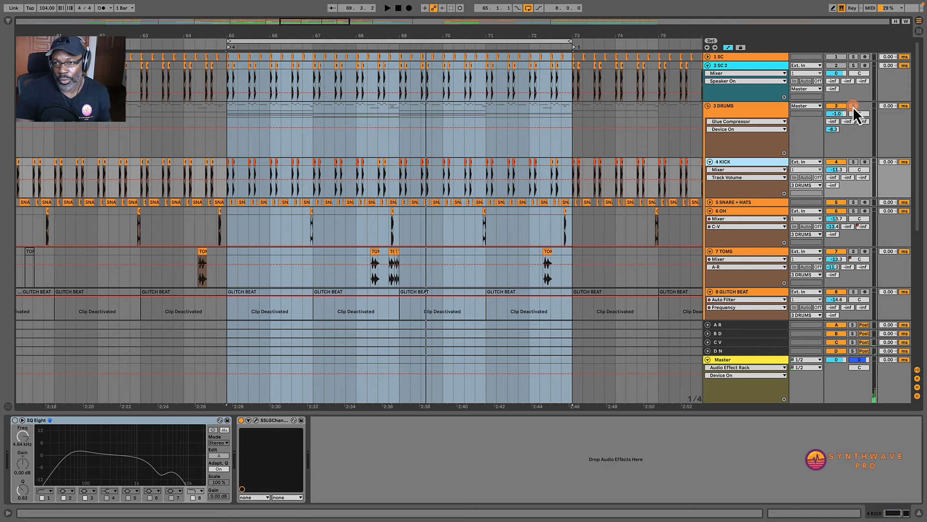
scroll(770, 194, down, 6)
- Solo the SHAKER R track and play its clip
click(756, 213)
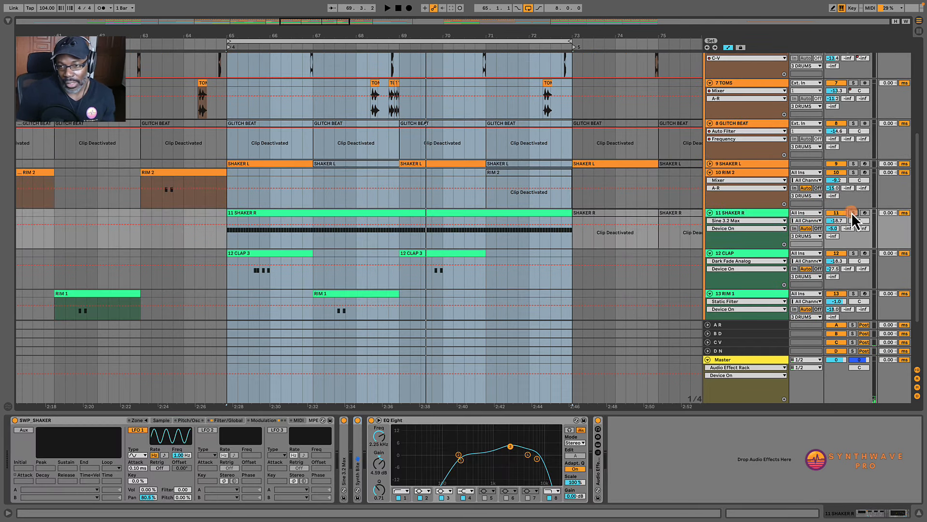
click(853, 212)
click(278, 215)
key(space)
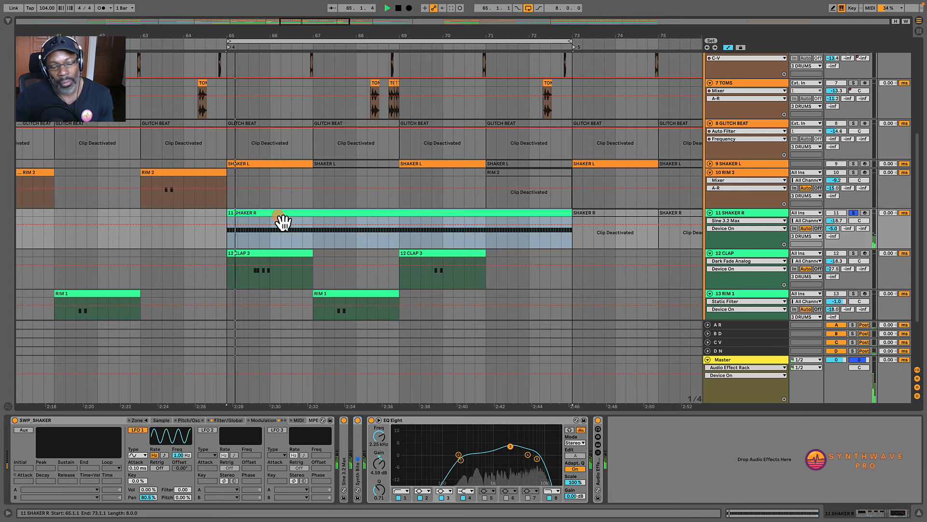
- Set the SHAKER R track volume to -6.3 dB while it plays, and stop playback
click(662, 211)
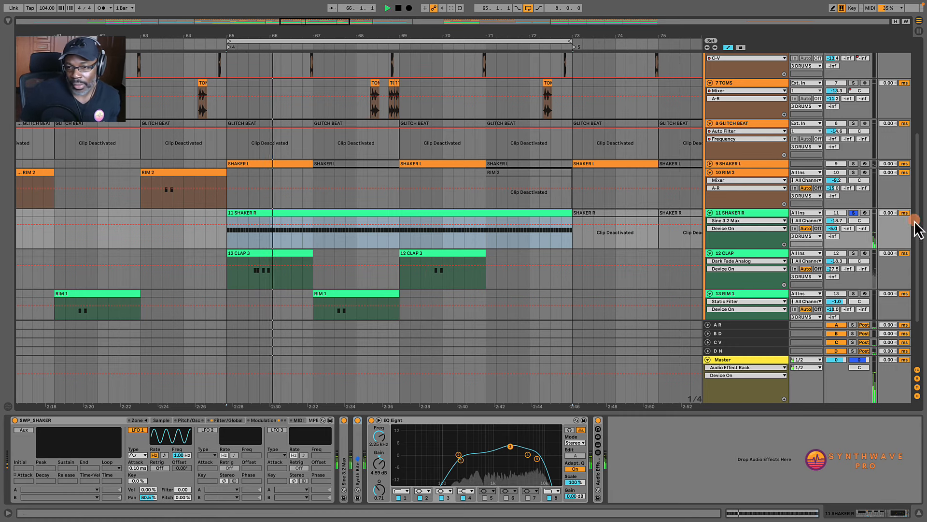
drag(831, 222, 831, 222)
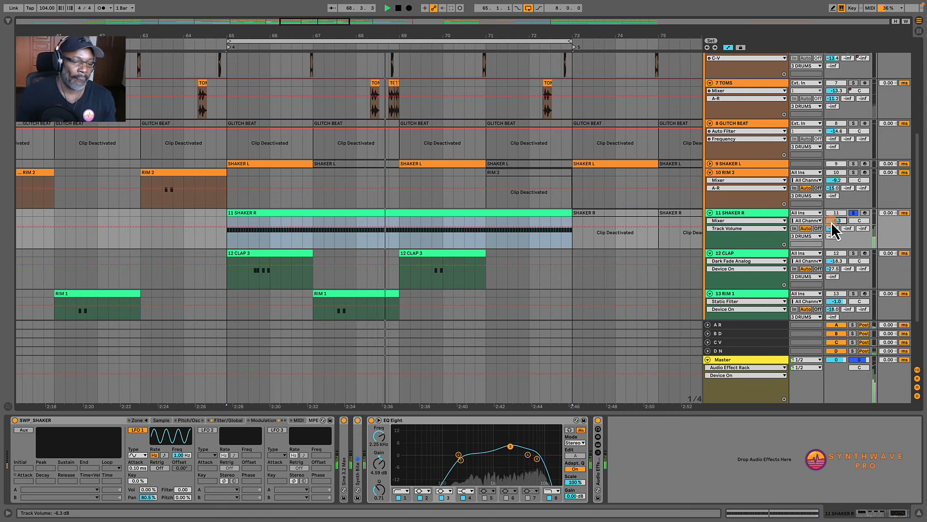
key(space)
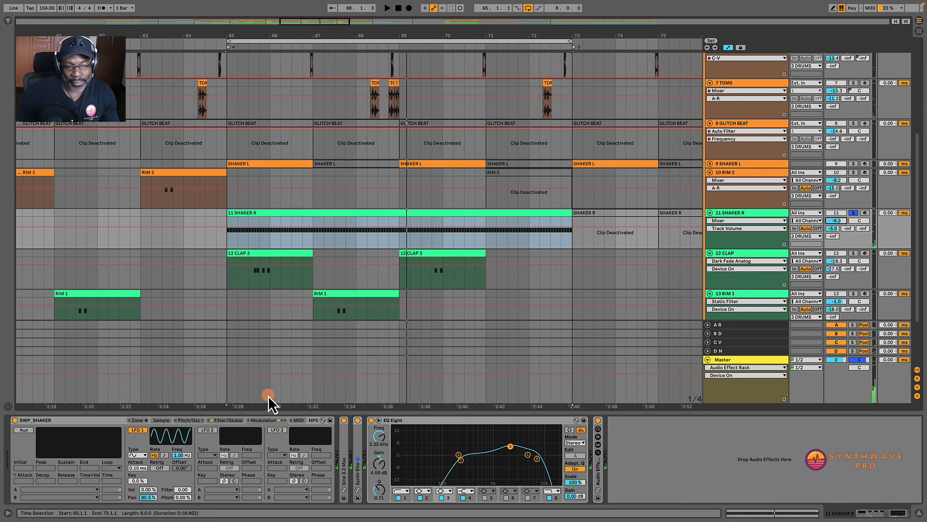
- Examine the LFO 1 frequency and pan settings of the SWP_SHAKER sampler, and listen to the soloed shaker
click(101, 418)
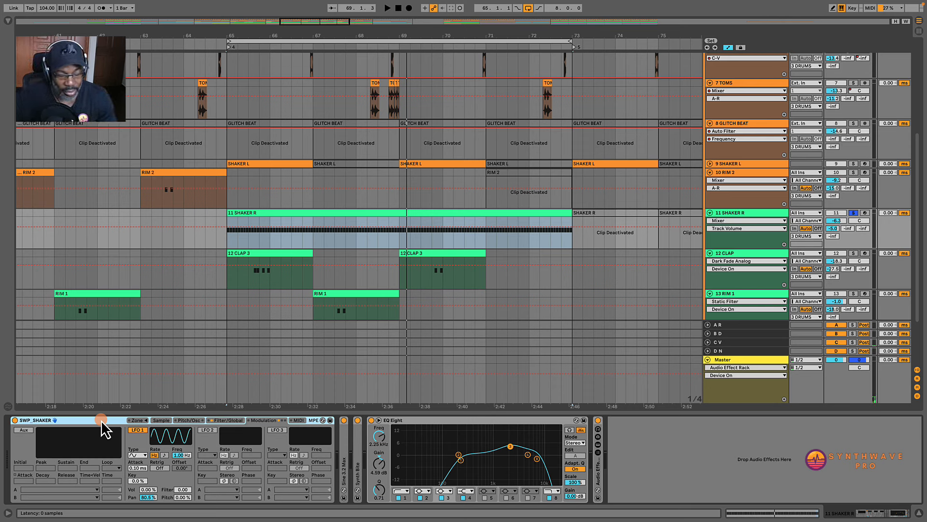
drag(100, 419, 118, 433)
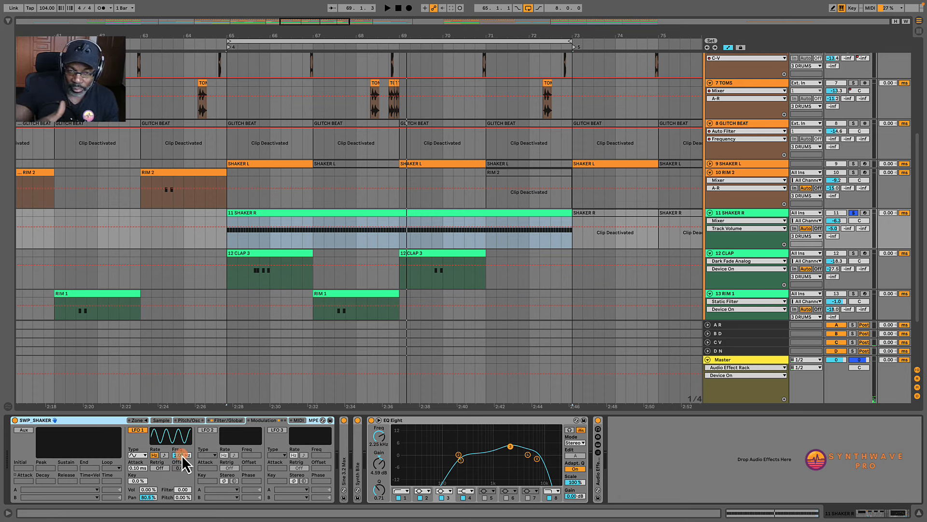
key(space)
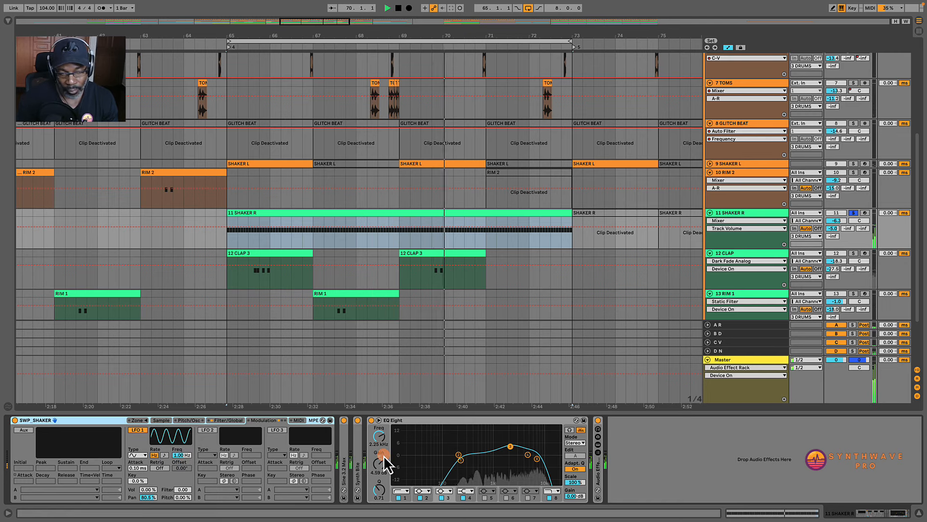
click(835, 220)
key(space)
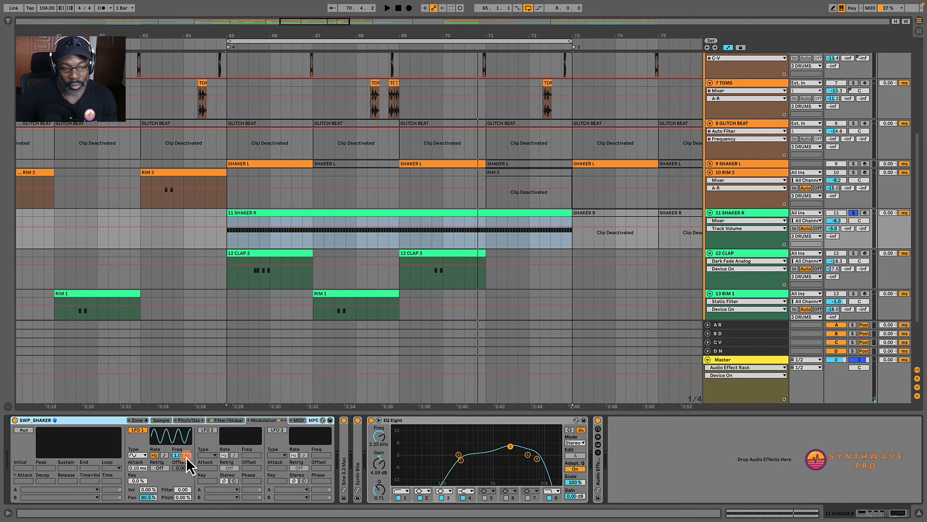
- Try a higher LFO 1 frequency in the SWP_SHAKER sampler during playback, and undo the change
key(space)
drag(187, 457, 178, 457)
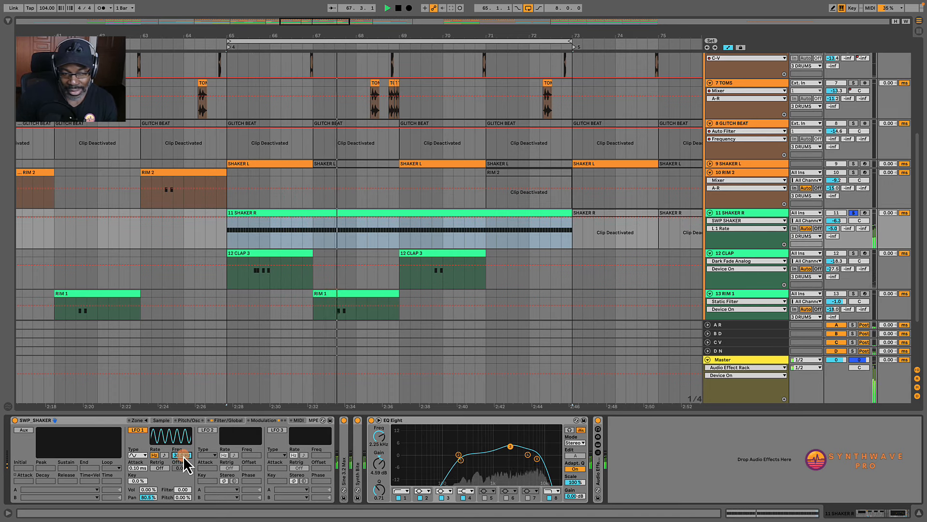
key(ctrl+z)
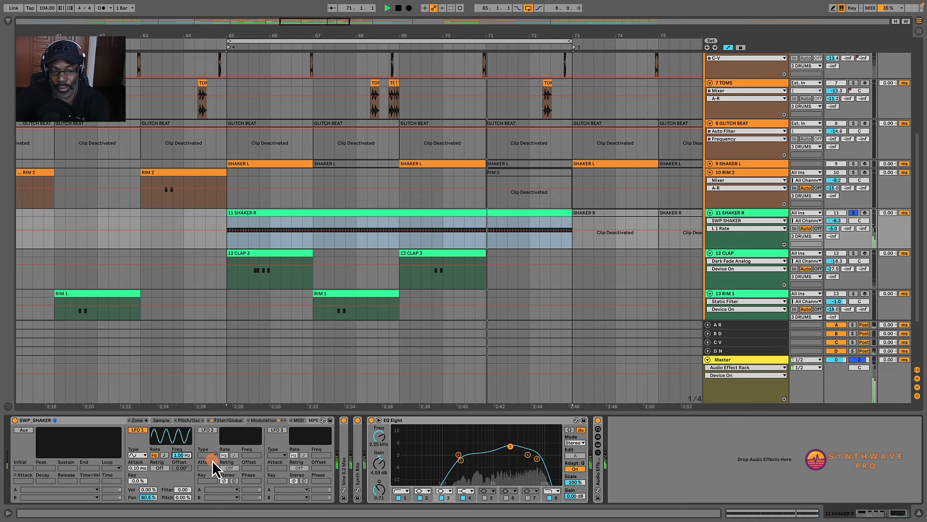
- Unfold the Sine 3.2 Max and Synth Bite devices in the SHAKER R chain, playing the shaker loop in between
double_click(350, 432)
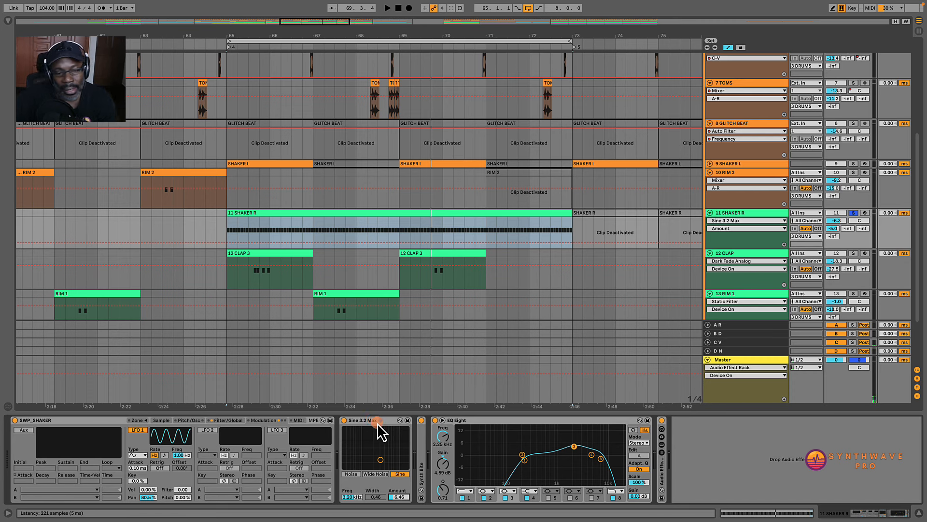
click(399, 498)
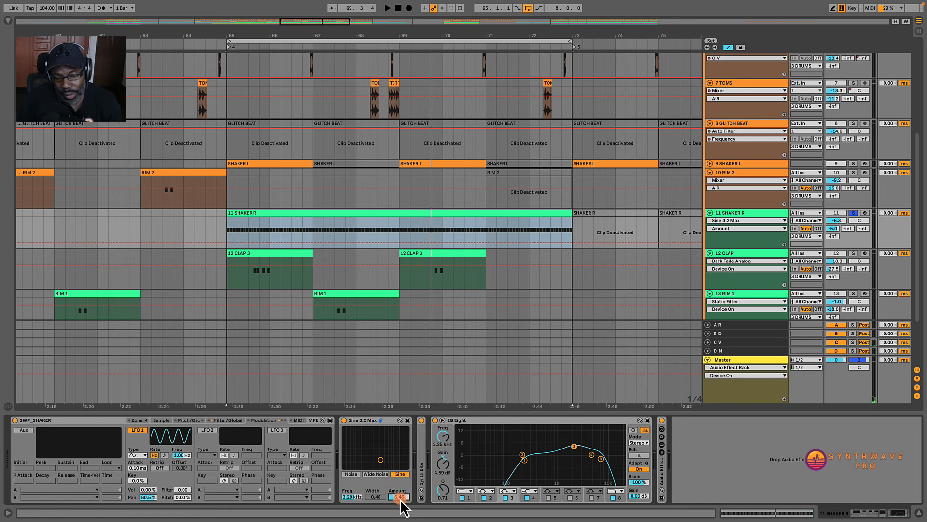
click(370, 420)
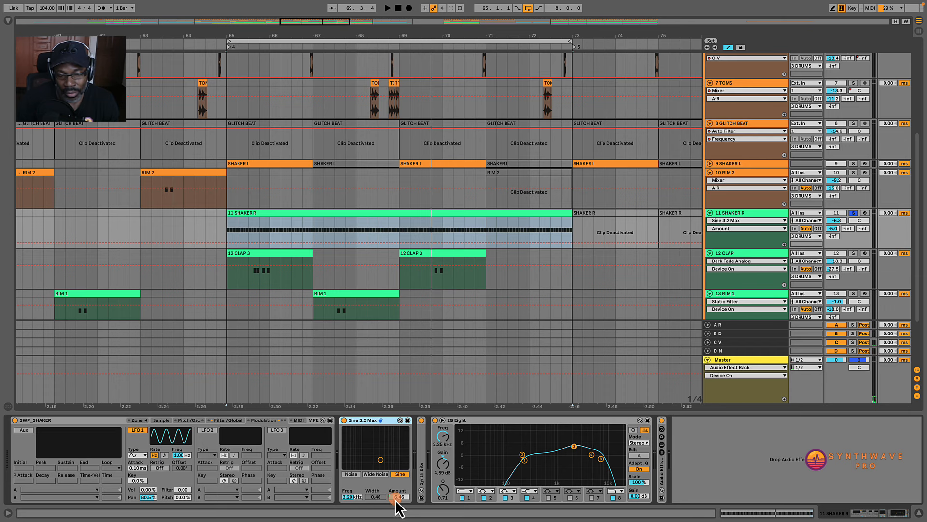
key(space)
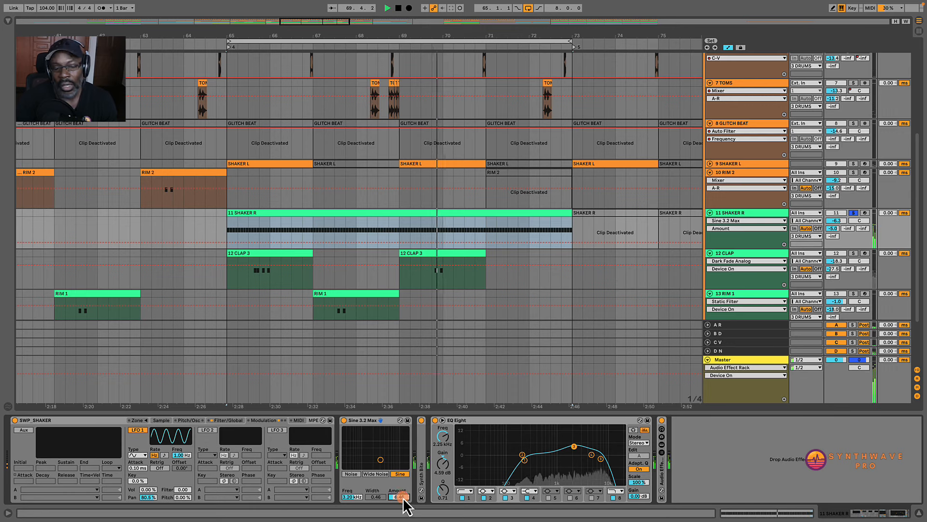
drag(406, 507, 421, 442)
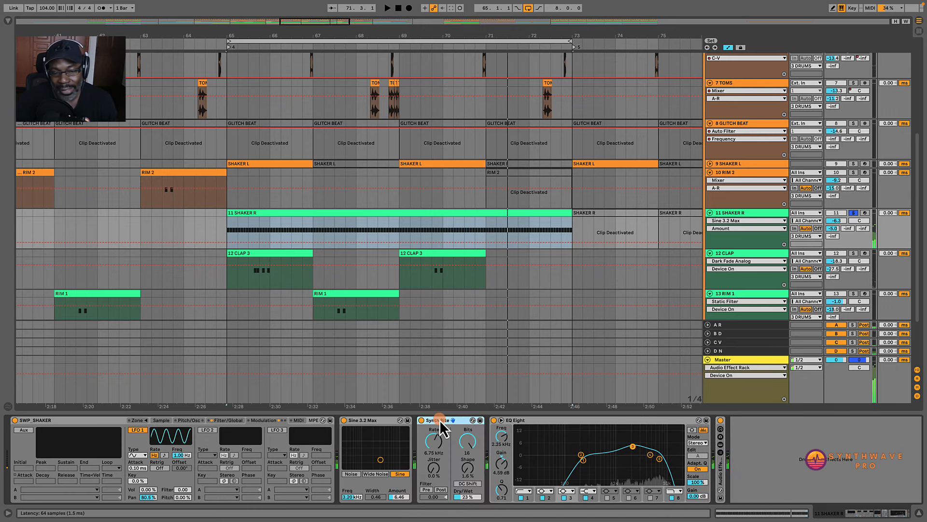
click(436, 418)
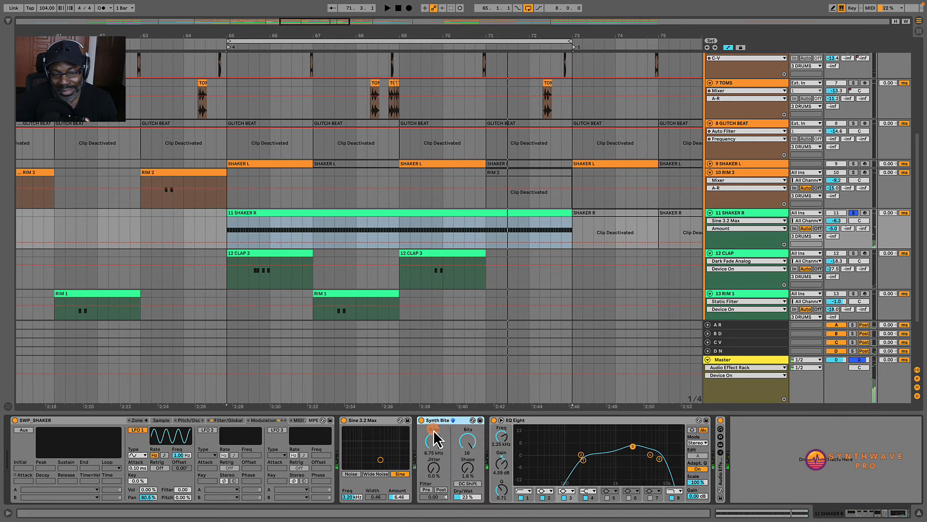
- Check where the Synth Bite preset sits among the Redux presets in the audio effects browser, and close the browser
click(473, 421)
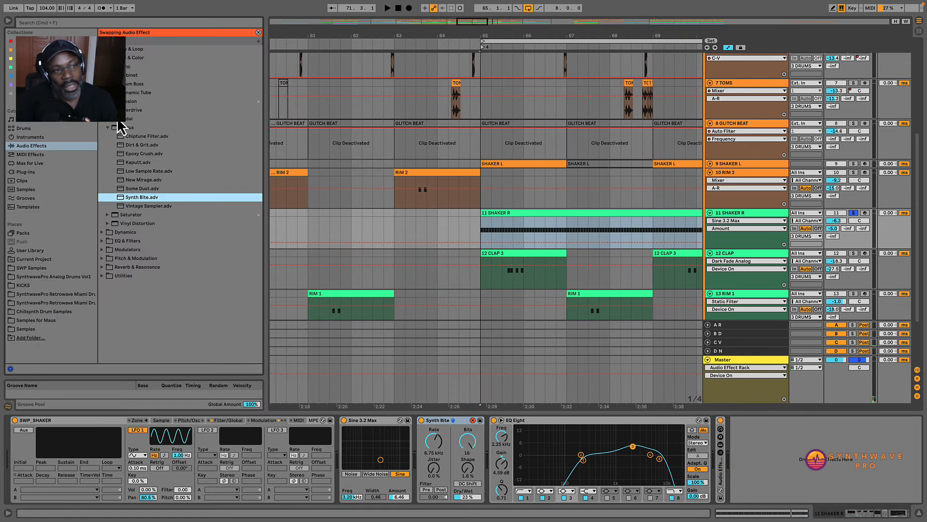
click(13, 19)
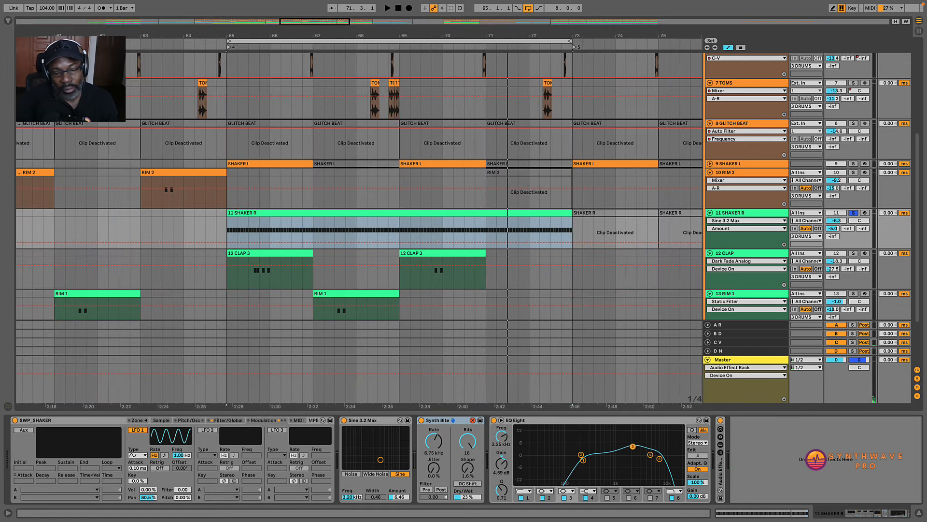
click(491, 401)
click(472, 421)
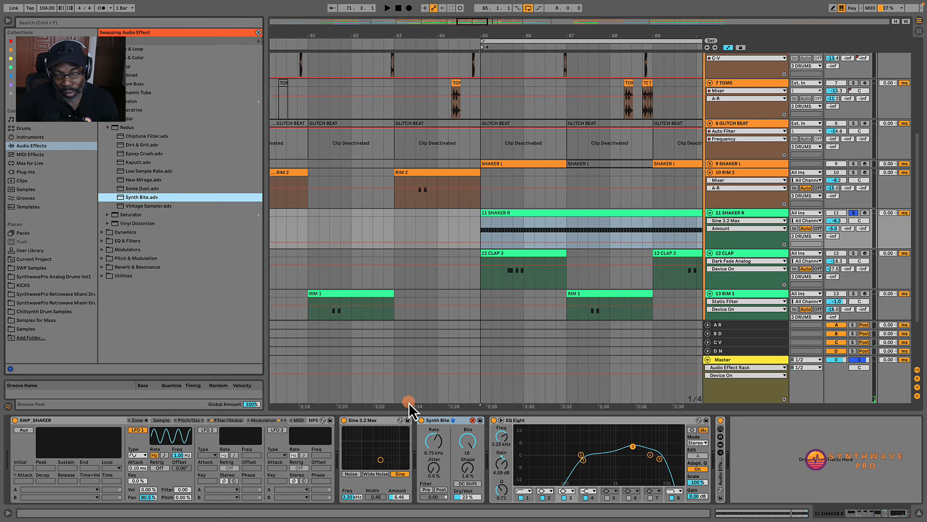
click(9, 23)
click(318, 304)
click(443, 420)
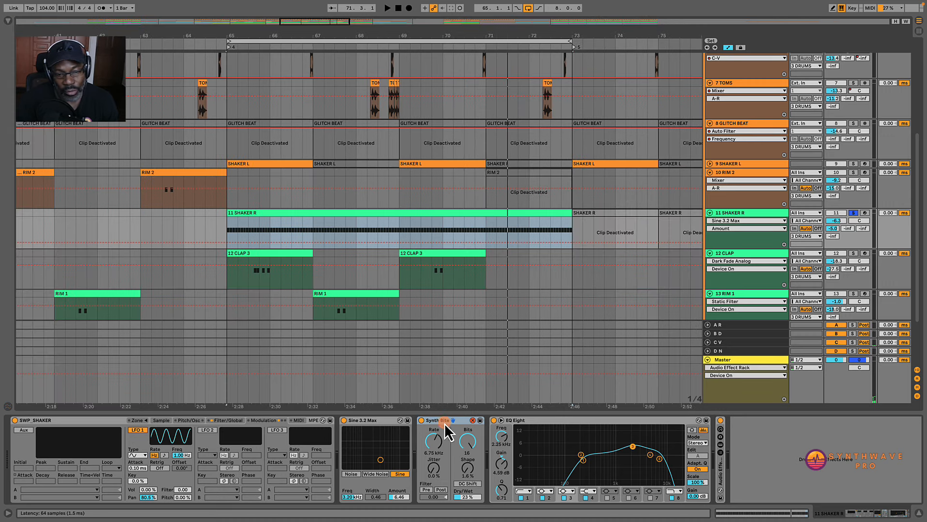
- Compare the soloed shaker with Synth Bite bypassed and active during playback, leaving preset swapping and ending with it active
click(421, 421)
key(space)
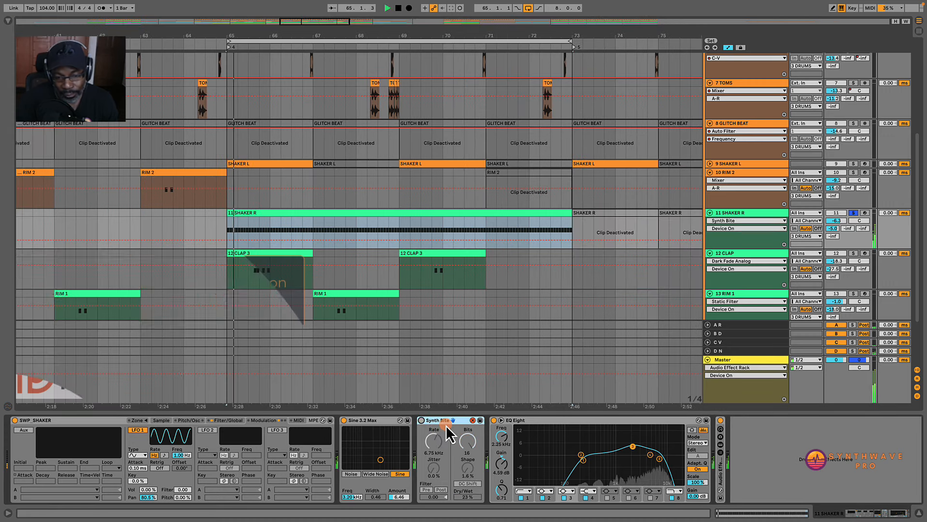
click(473, 420)
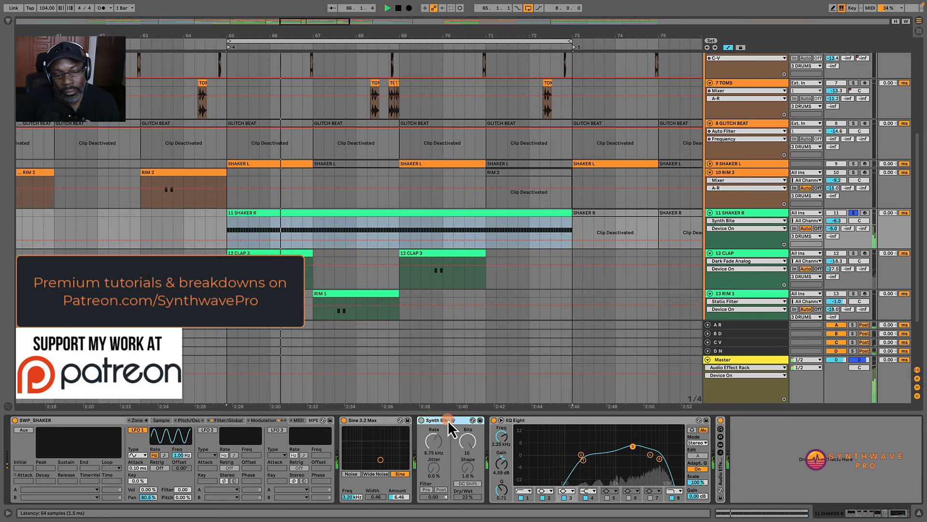
click(421, 420)
click(422, 420)
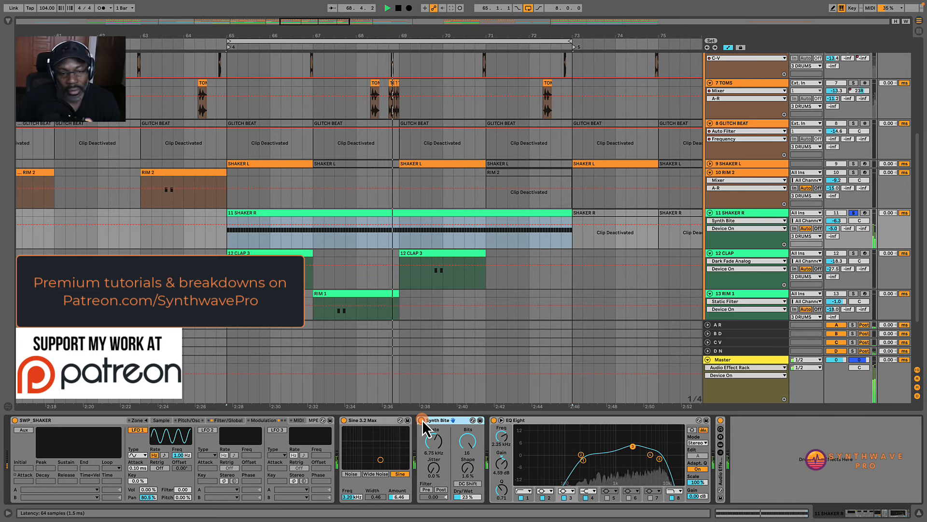
- Toggle Synth Bite off and on again while the soloed shaker loops, leaving it active and playback stopped
click(421, 420)
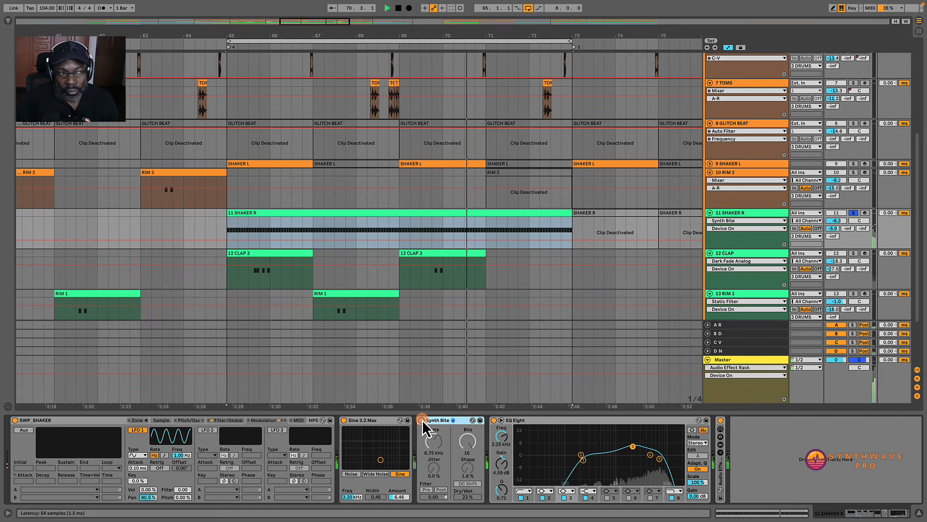
click(422, 420)
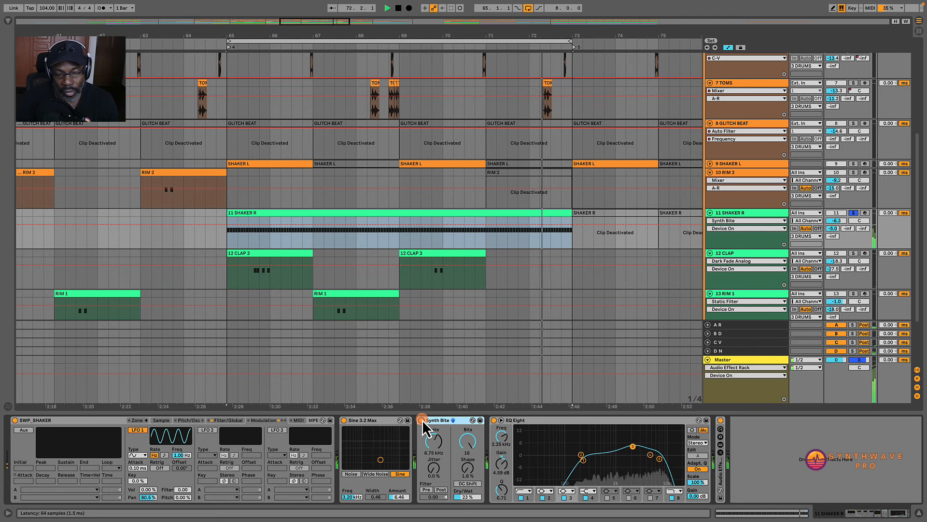
click(422, 421)
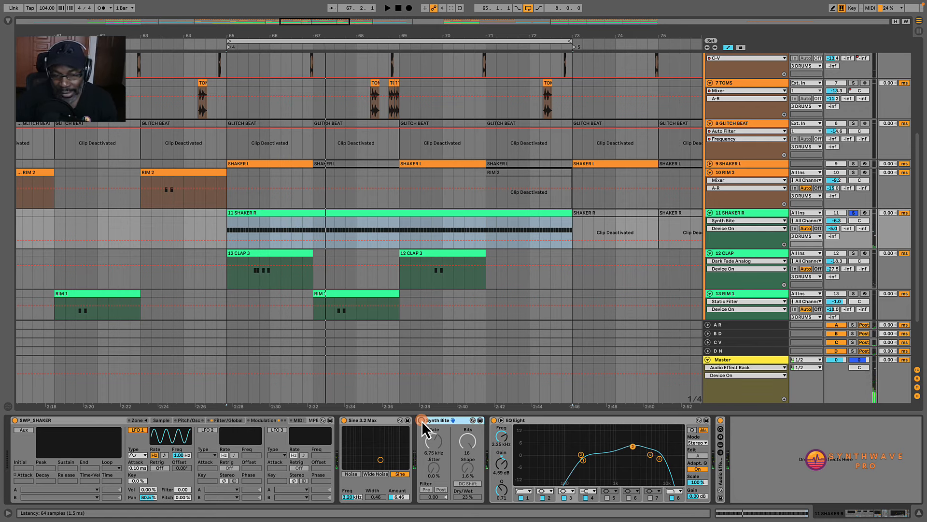
click(421, 421)
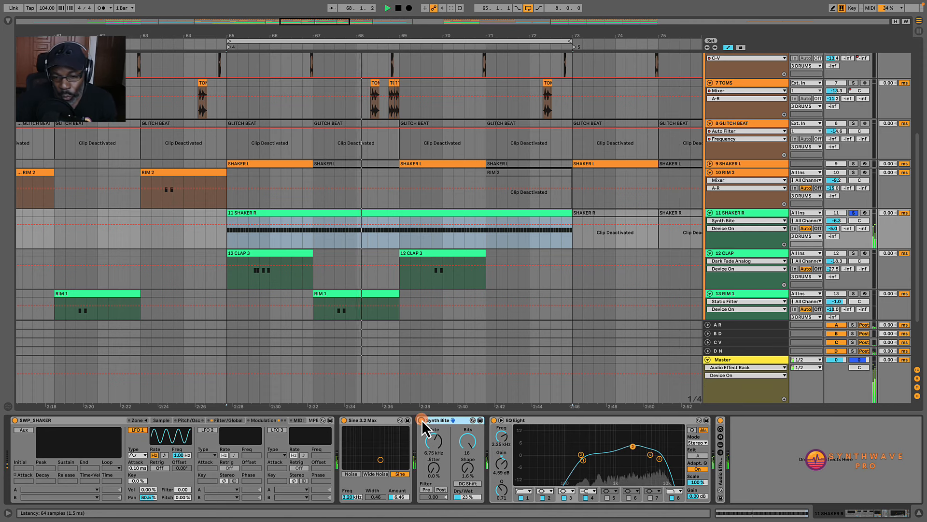
key(space)
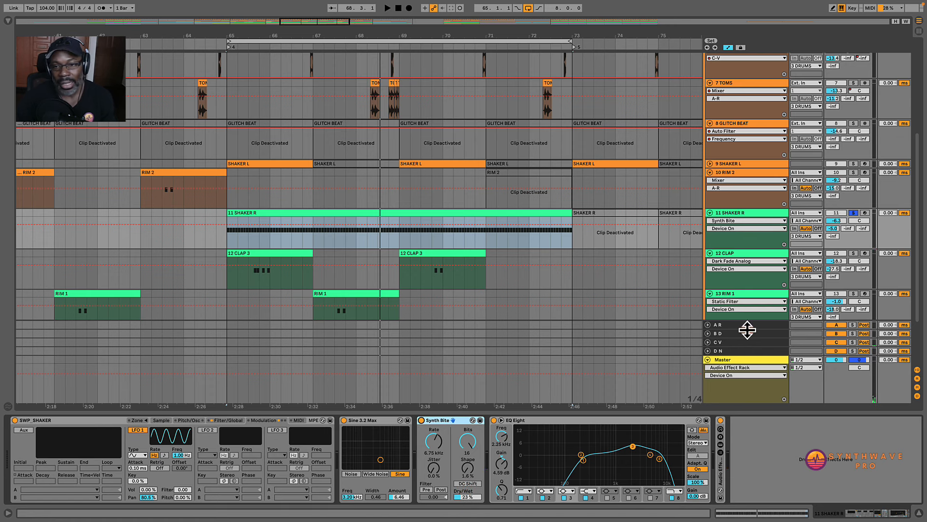
- Solo the CLAP track, select its 12 CLAP 3 clip at bar 65, and show its EQ Eight device
click(853, 253)
click(734, 253)
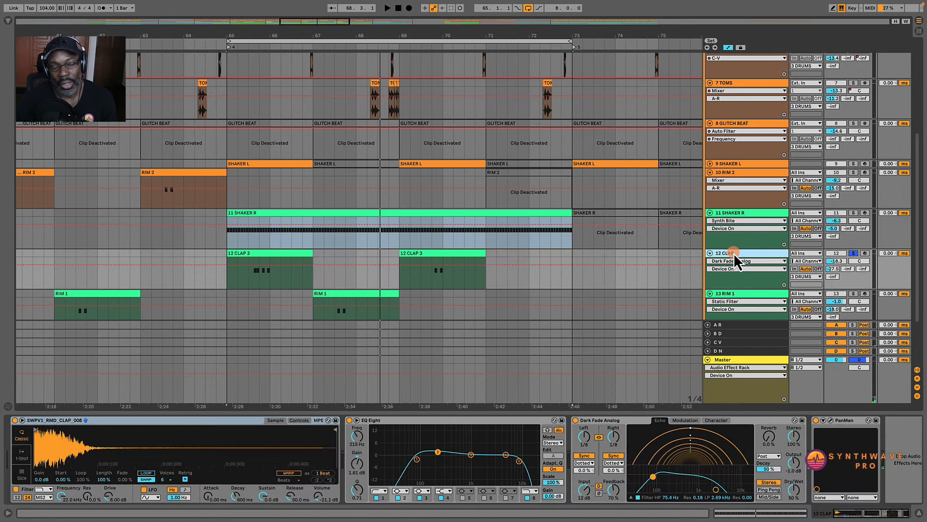
click(249, 261)
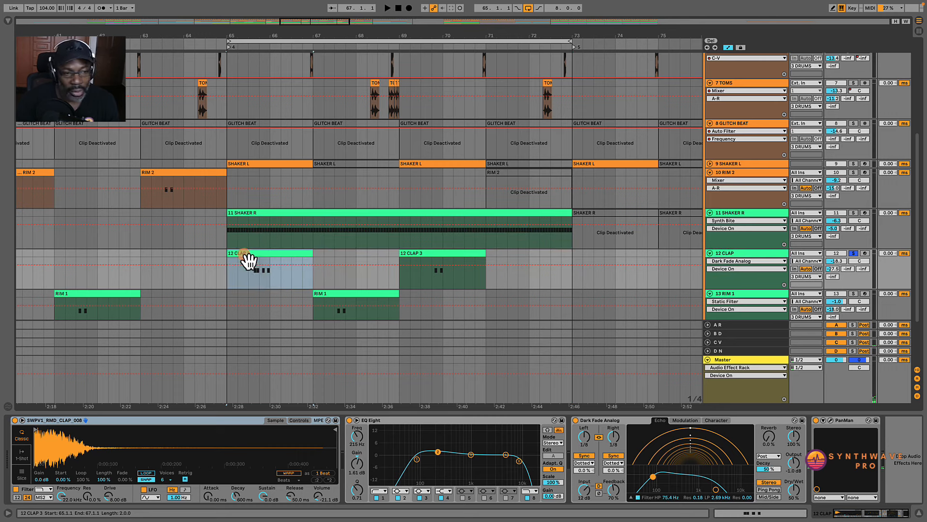
click(488, 421)
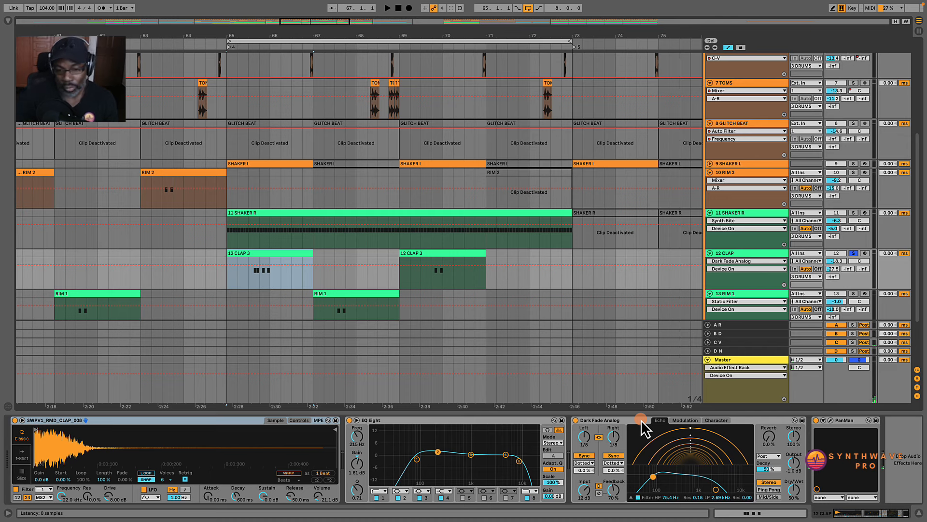
- Check where the Dark Fade Analog preset sits among the Echo presets in the audio effects browser, and close the browser
click(794, 422)
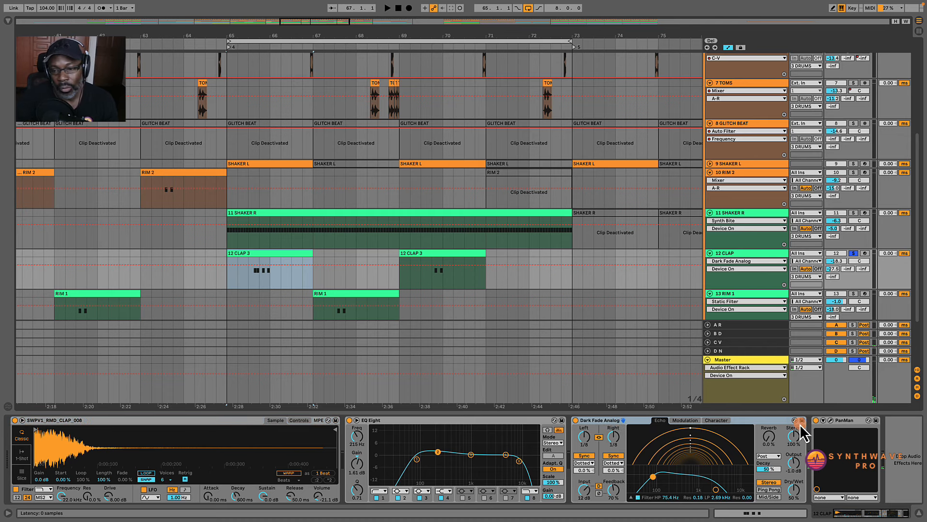
click(795, 420)
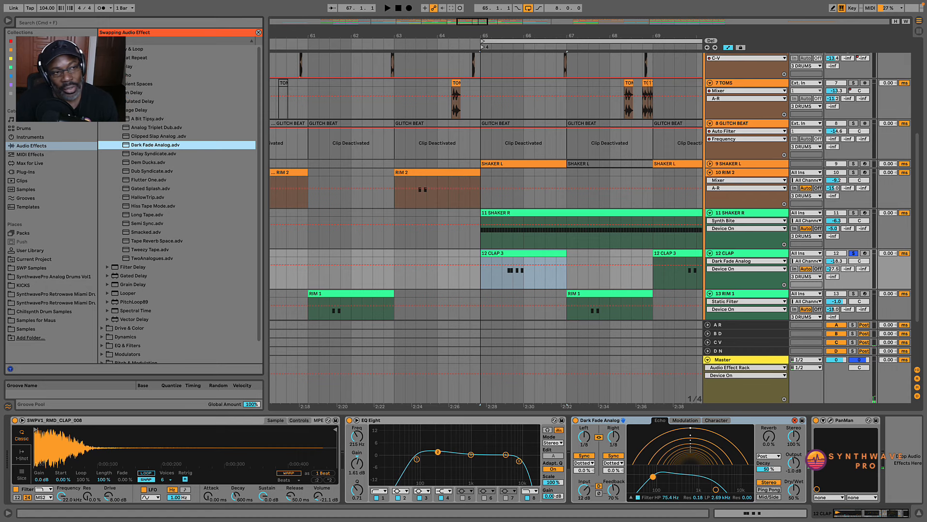
click(7, 20)
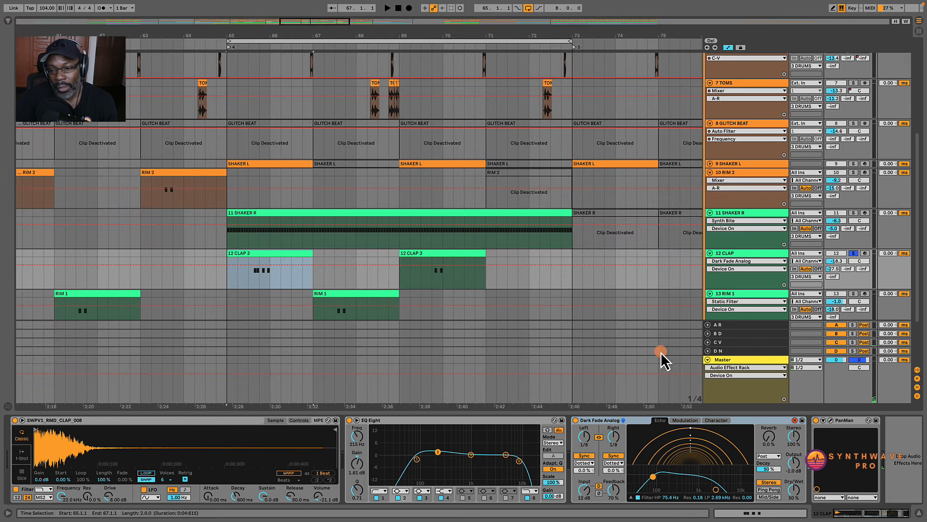
click(795, 421)
click(795, 421)
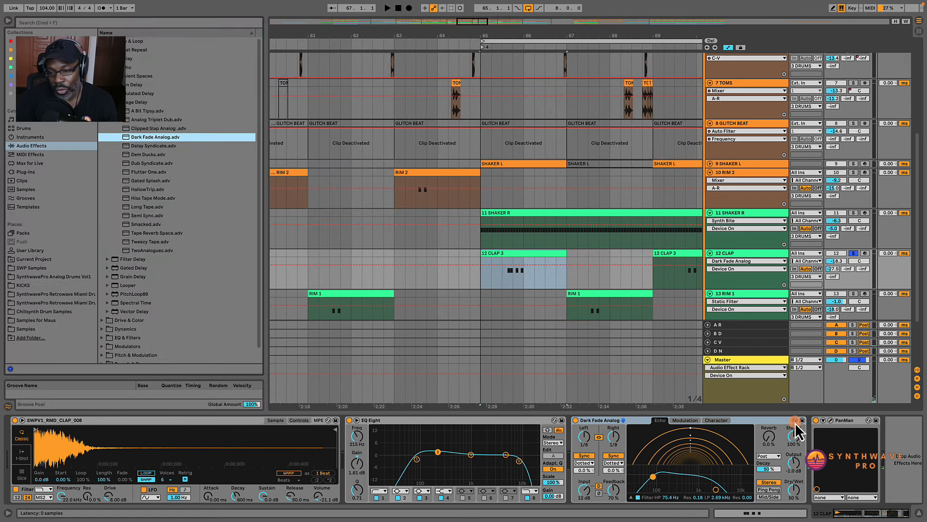
click(8, 20)
- Play the soloed 12 CLAP 3 clip from bar 65 with Dark Fade Analog active, and stop playback
click(270, 252)
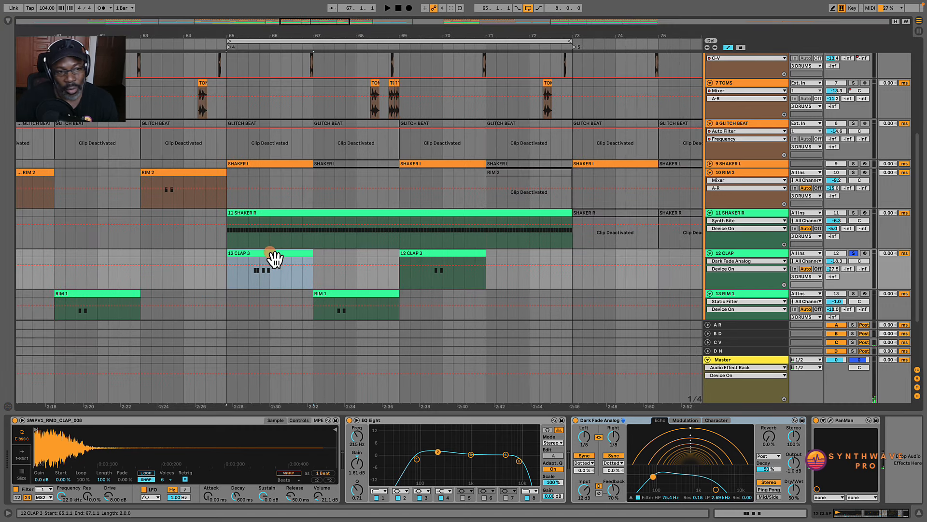
key(space)
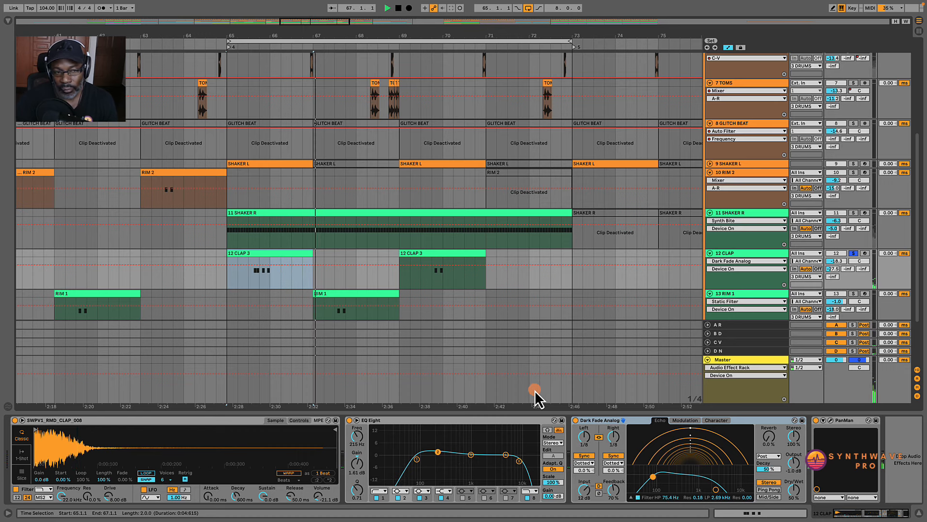
click(241, 256)
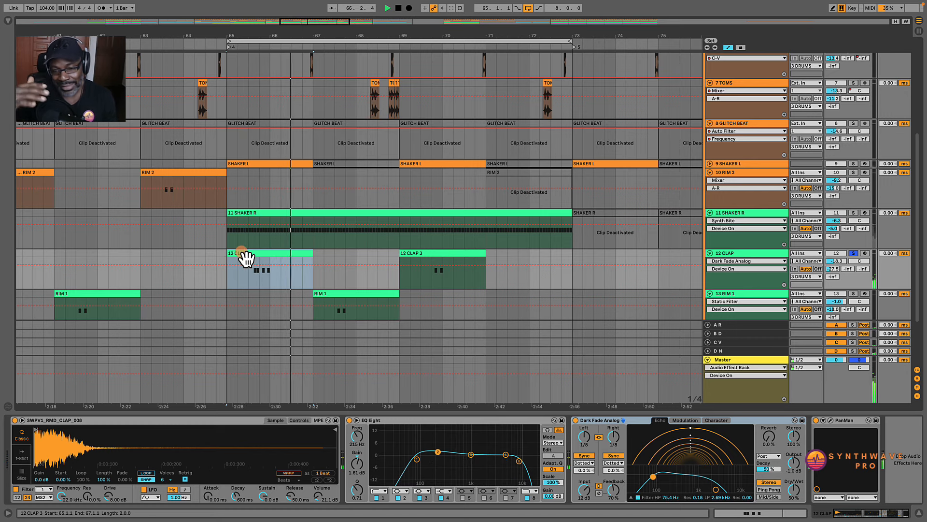
key(space)
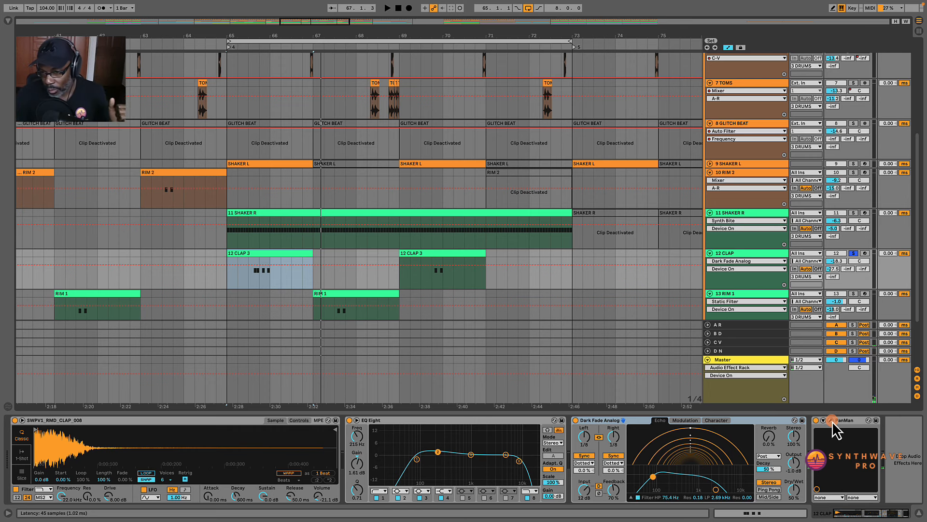
- Bypass Dark Fade Analog on the soloed CLAP track and play the clip from bar 65 twice to hear it dry
click(854, 254)
click(222, 254)
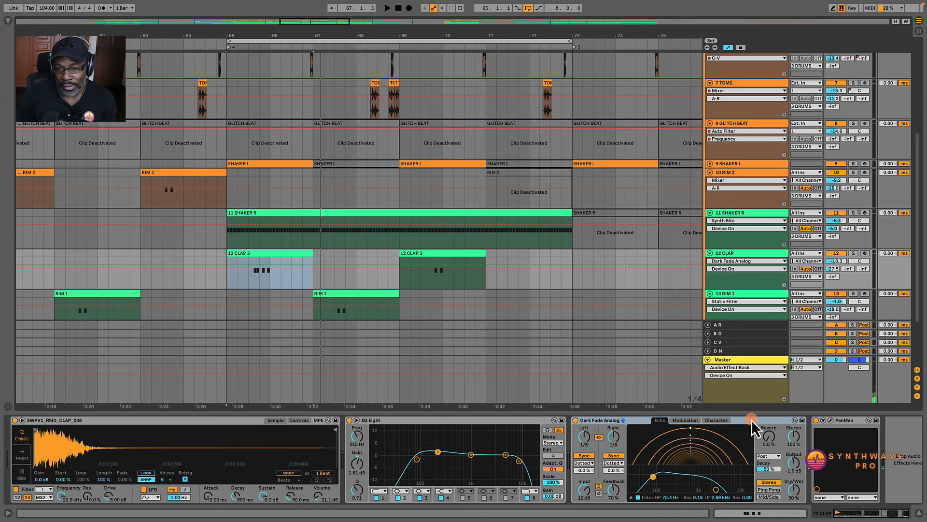
click(853, 252)
click(575, 420)
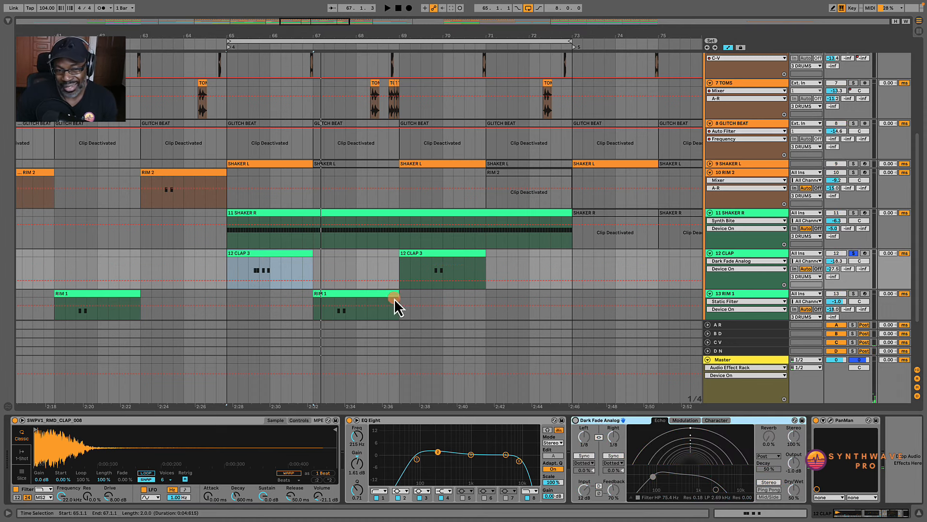
click(256, 253)
key(space)
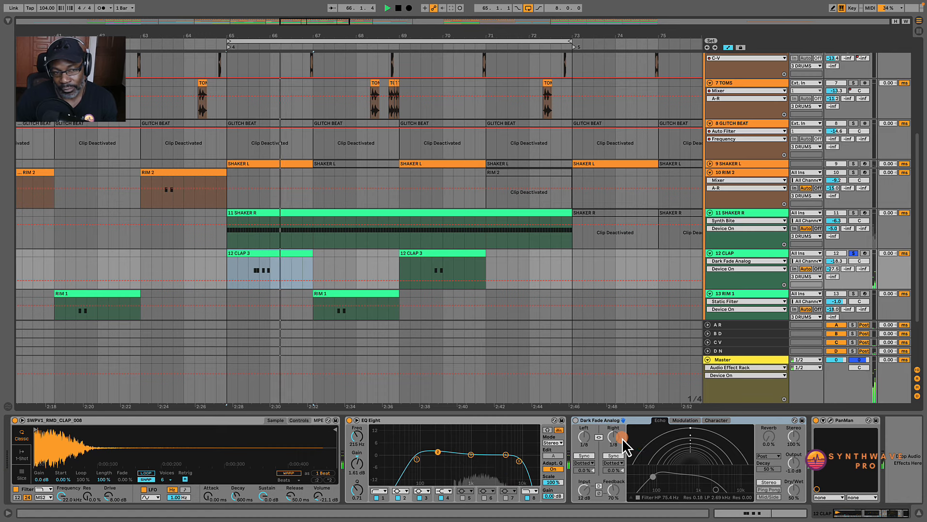
key(space)
key(space)
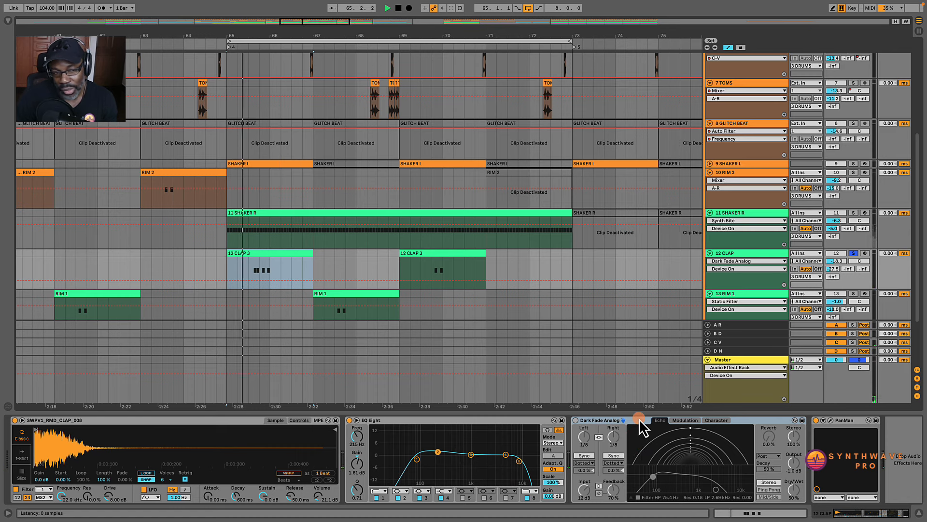
key(space)
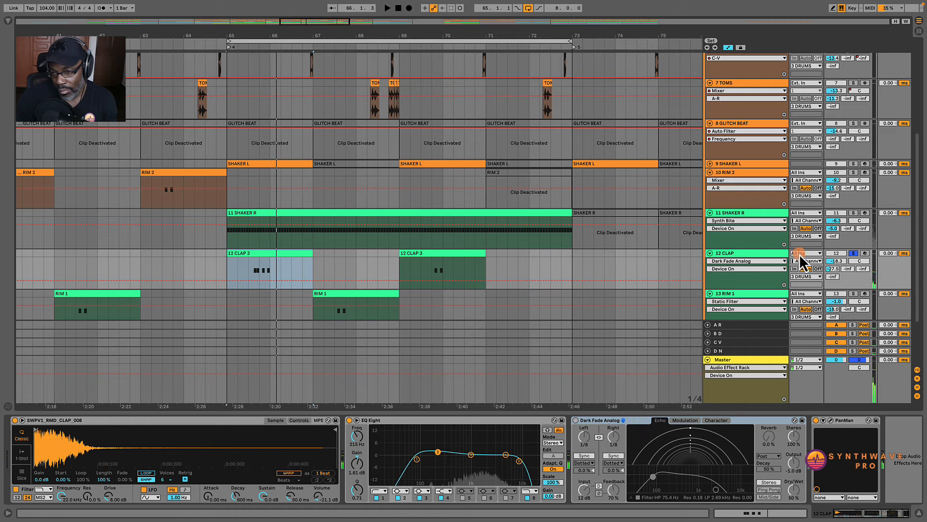
- Unsolo the CLAP track, turn Dark Fade Analog back on, and play the loop with all tracks
click(853, 252)
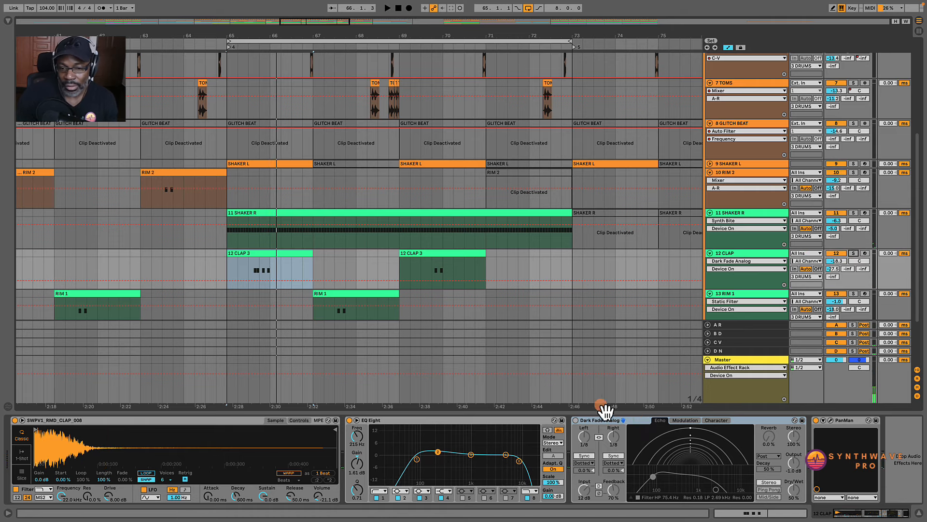
click(575, 419)
scroll(819, 228, up, 3)
scroll(819, 228, up, 6)
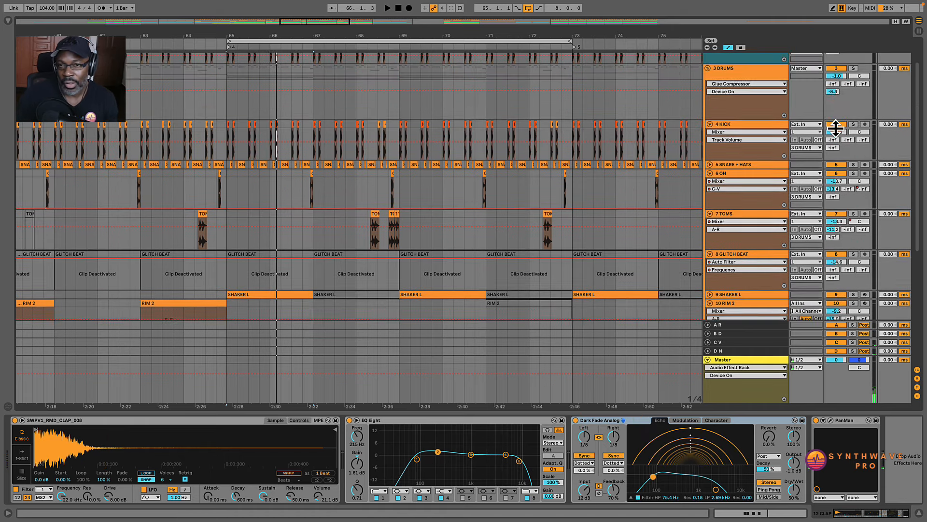
scroll(475, 312, down, 9)
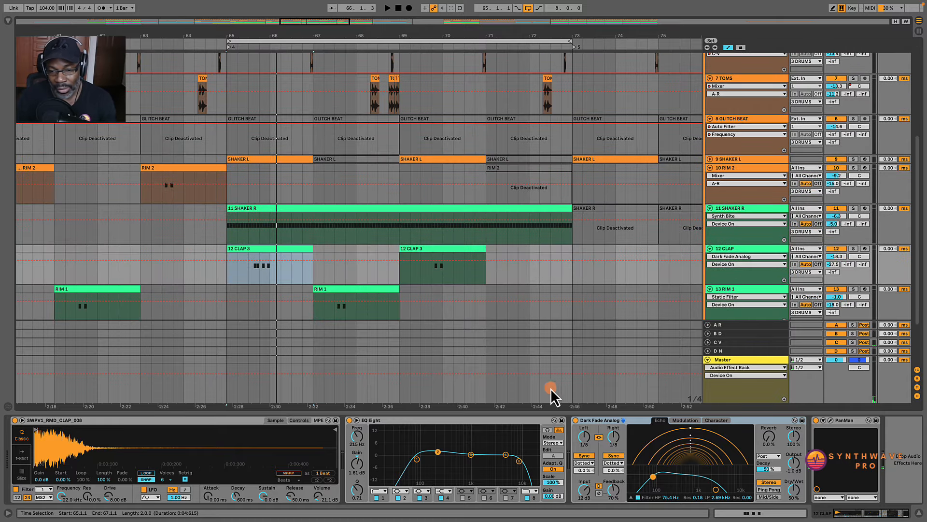
key(space)
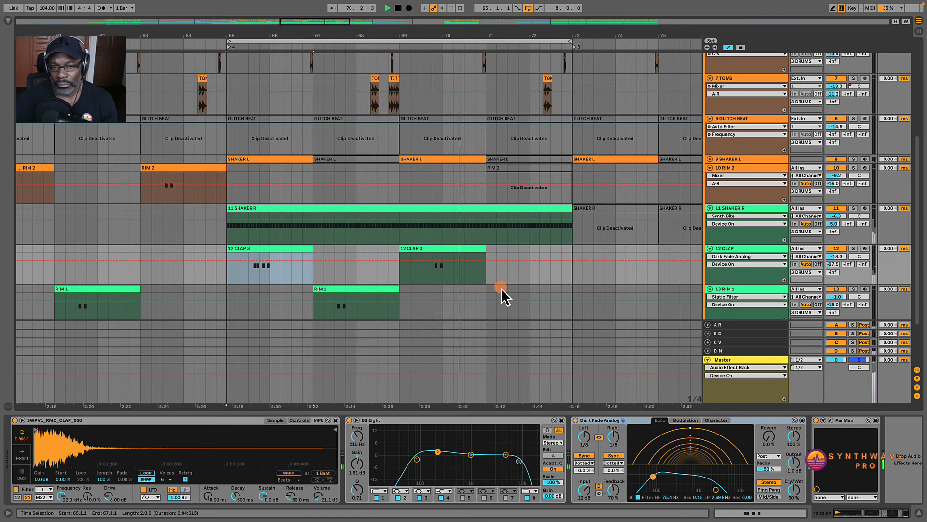
- Solo the RIM 1 track and select its clip at bar 67 and its Static Filter device
scroll(635, 313, down, 3)
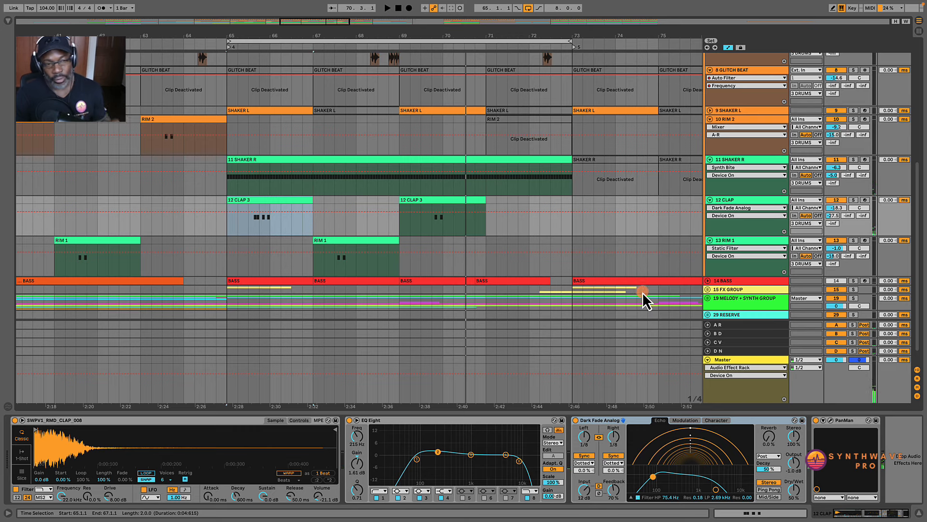
click(329, 240)
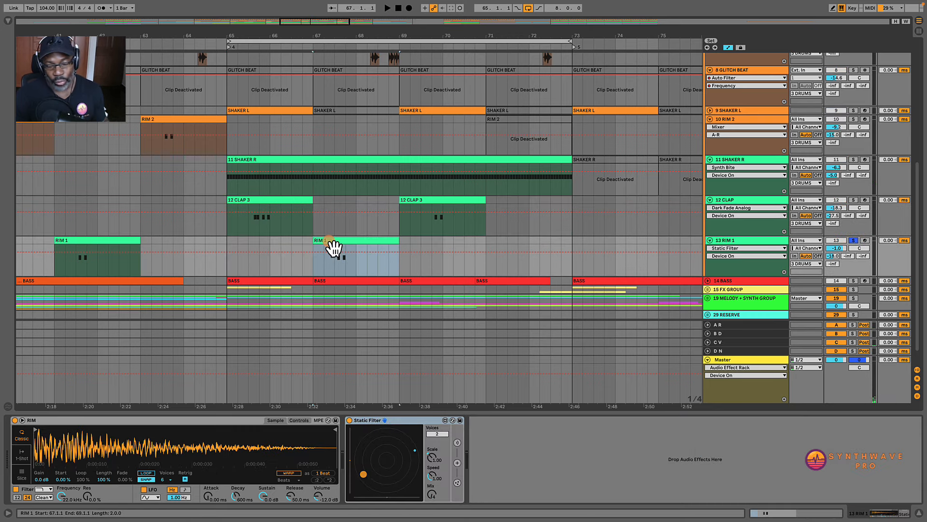
click(373, 419)
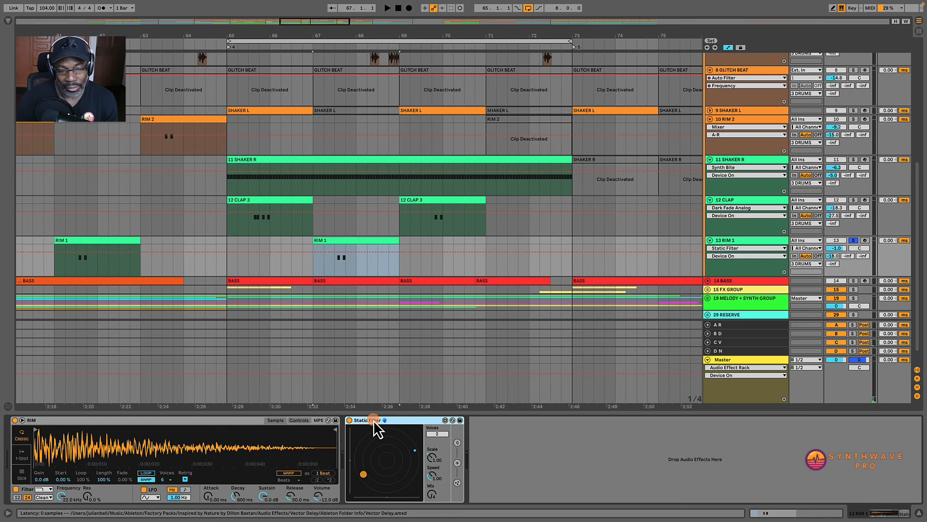
- Check where the Static Filter preset sits in the Space folder of Vector Delay, and close the browser
click(453, 421)
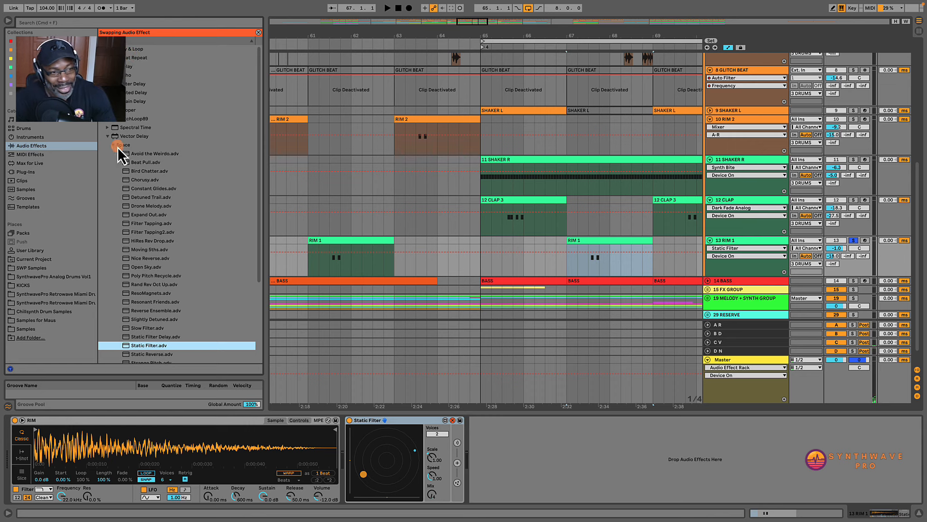
click(141, 347)
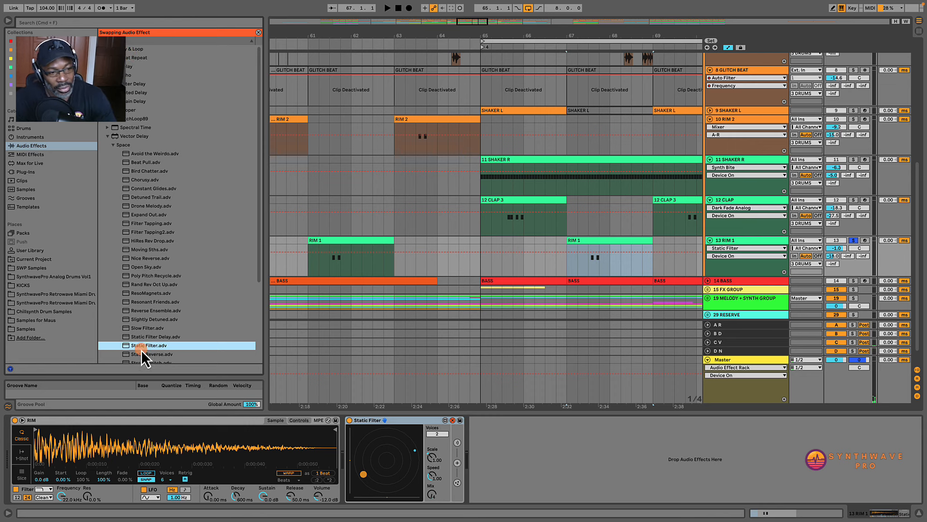
click(8, 22)
click(453, 420)
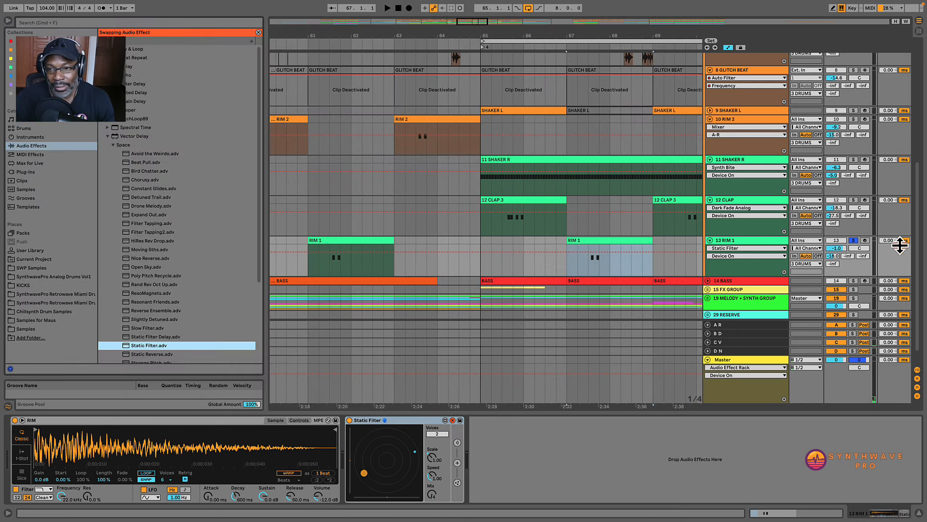
click(356, 245)
click(8, 20)
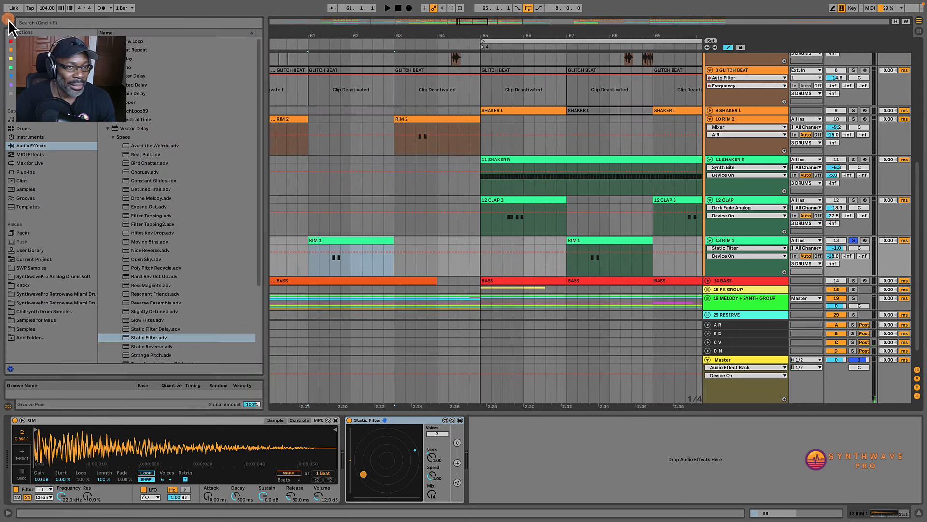
- Play the soloed RIM 1 clip from bar 67 with Static Filter active, and stop playback
click(333, 239)
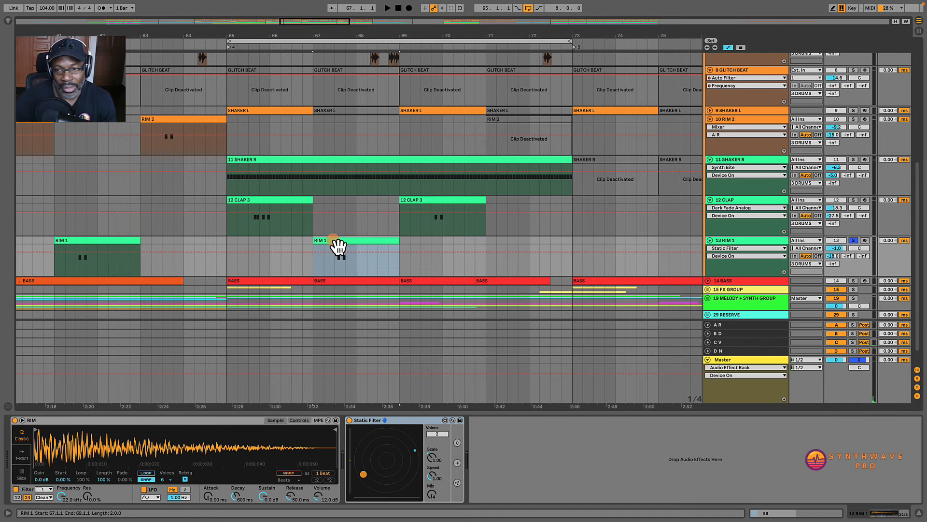
key(space)
click(366, 409)
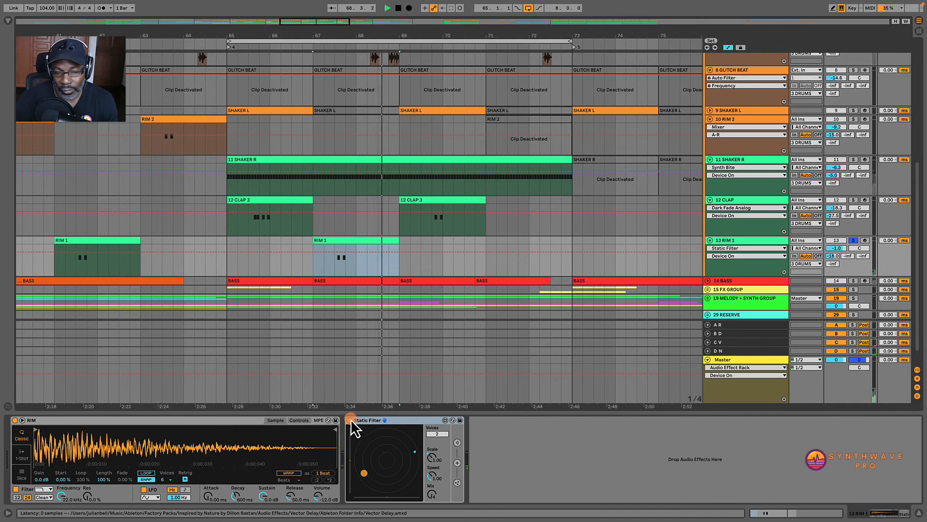
key(space)
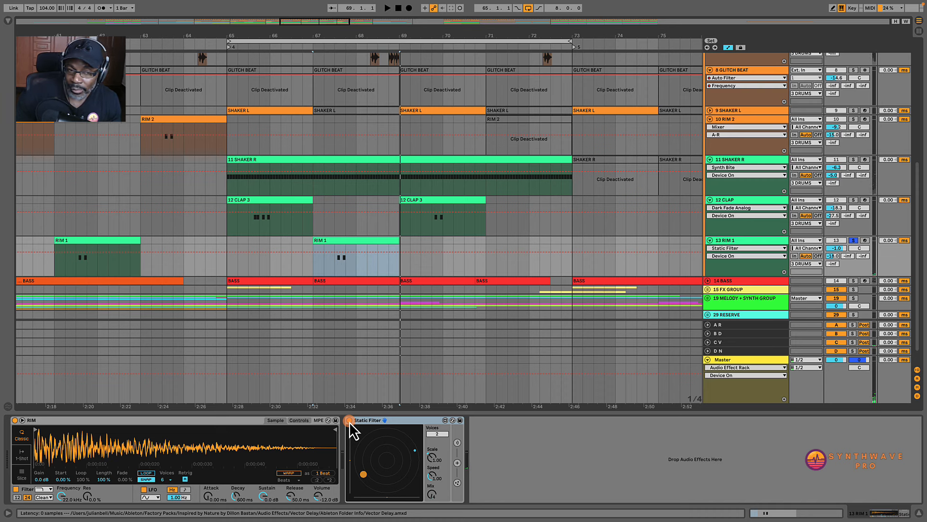
- Try a higher Mix on Static Filter and play the soloed RIM 1 clip from bar 67 to compare the sound
key(space)
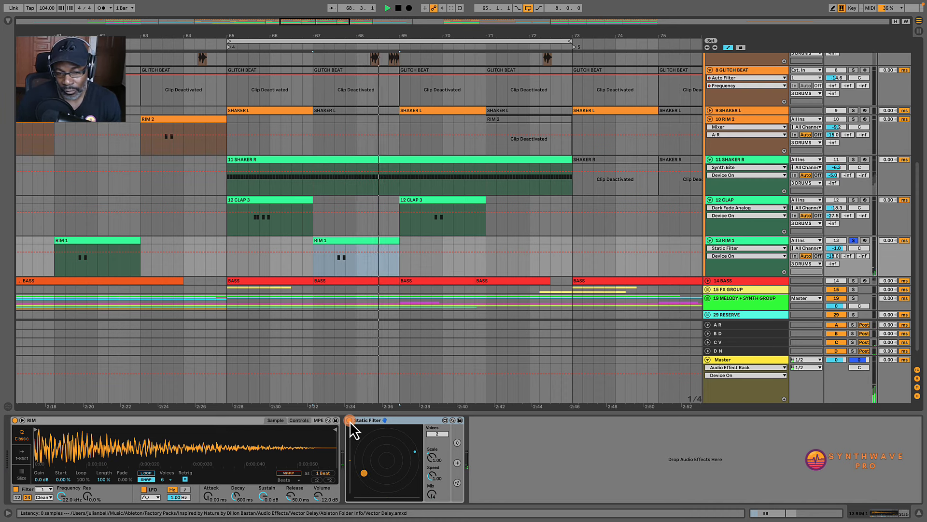
key(space)
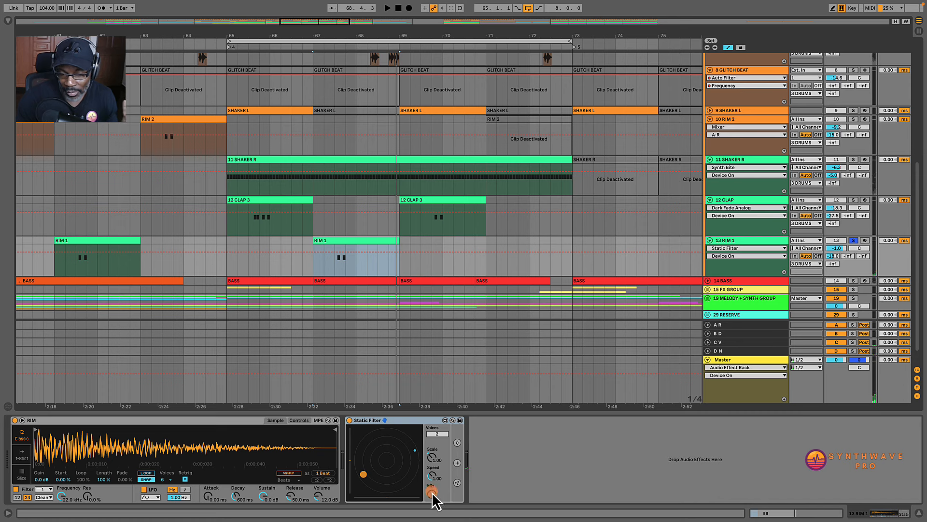
drag(433, 494, 437, 490)
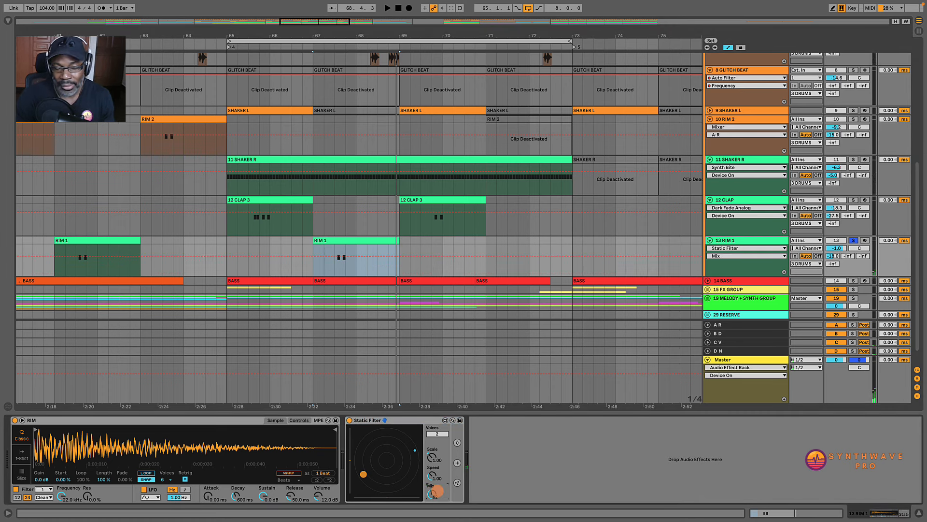
click(328, 263)
key(space)
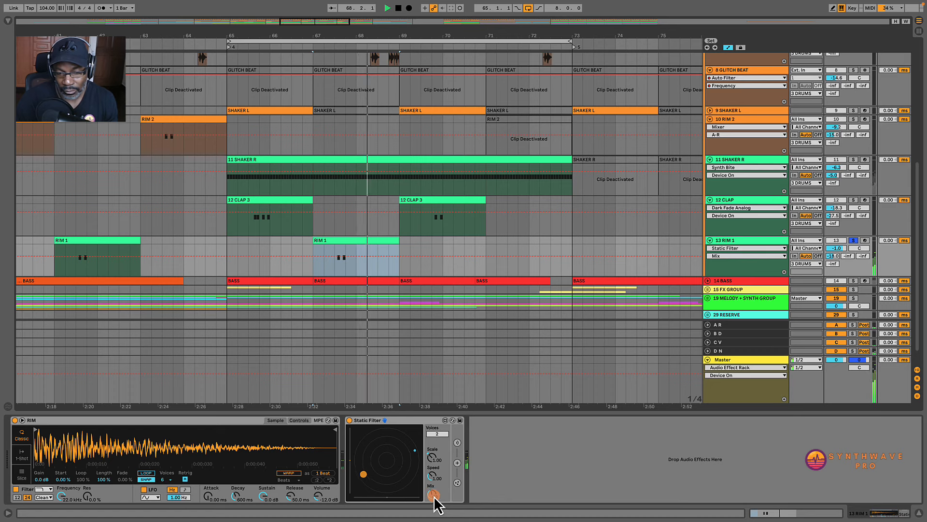
key(space)
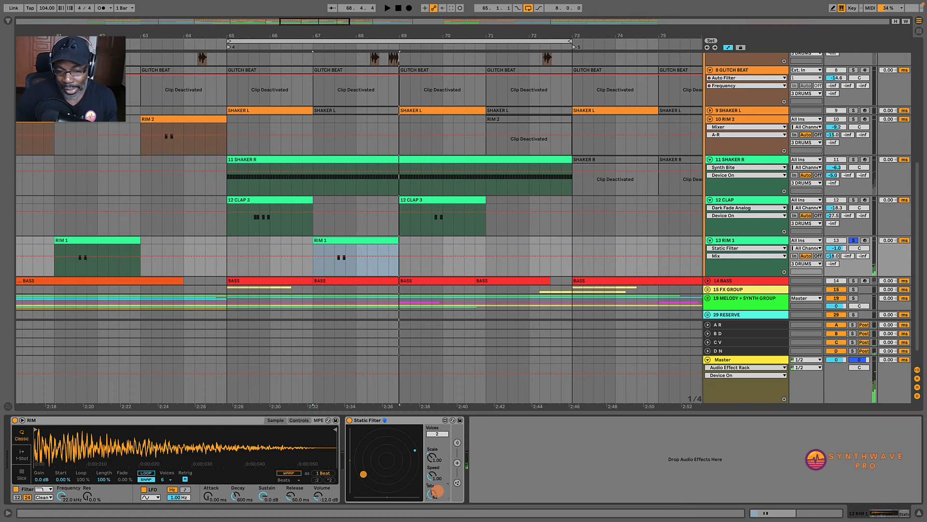
- Lower the Static Filter Mix, bypass the device, and play the RIM 1 clip from bar 67 without the effect
drag(437, 491, 437, 493)
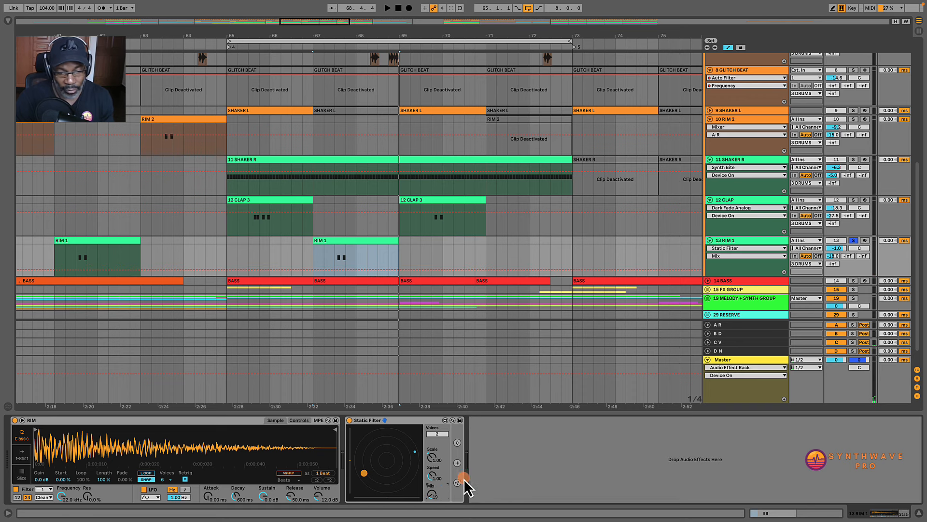
drag(465, 476, 465, 475)
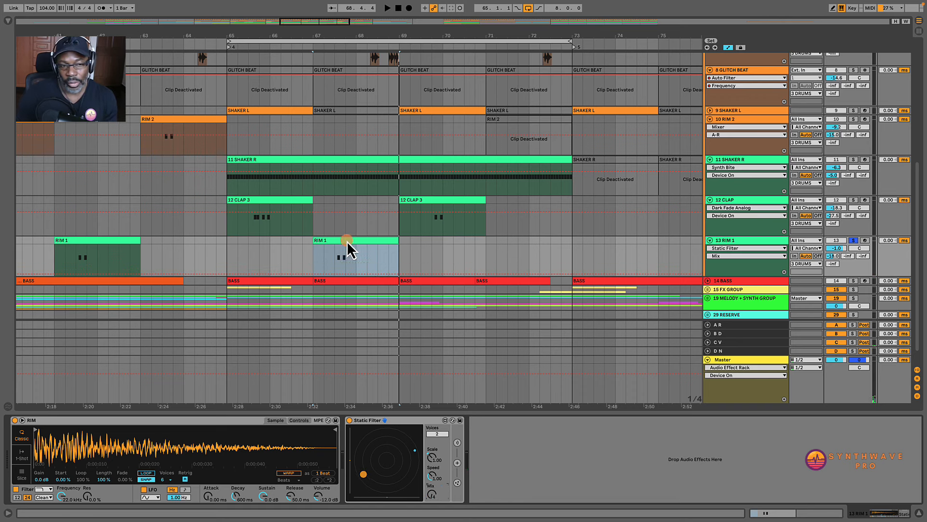
click(349, 419)
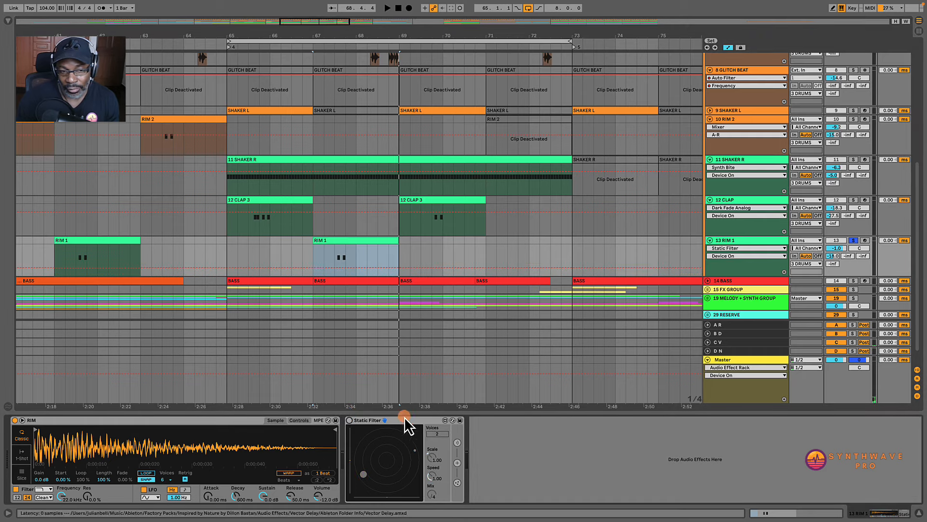
key(space)
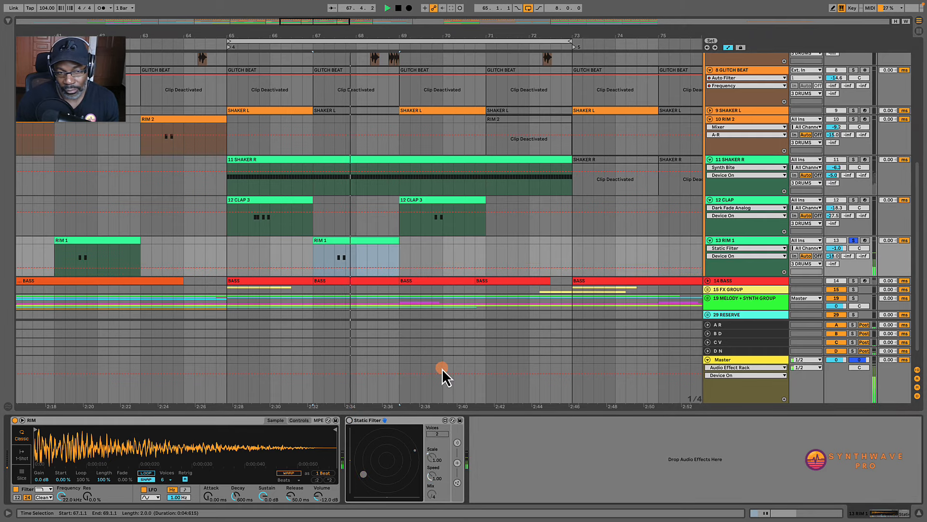
key(space)
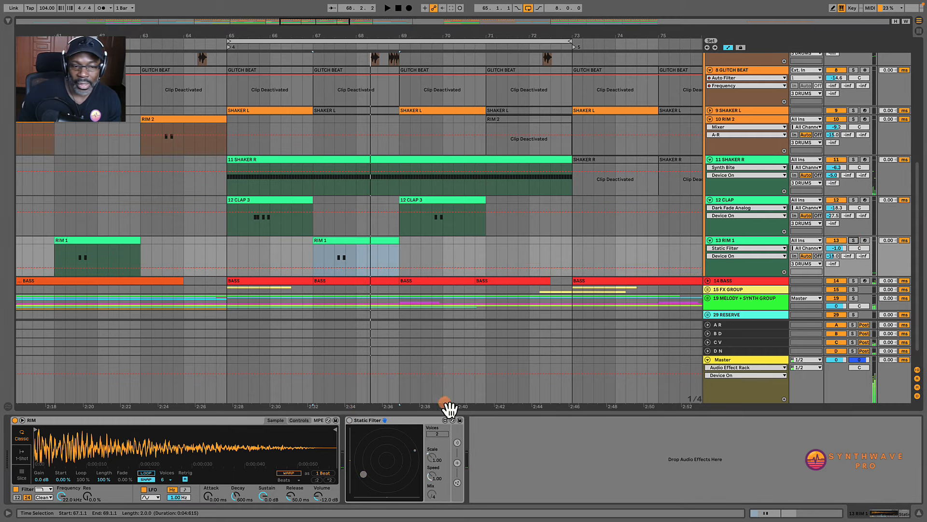
- Turn Static Filter back on and play the arrangement from bar 65 with RIM 1 unsoloed
click(349, 419)
scroll(639, 282, up, 5)
scroll(639, 283, up, 3)
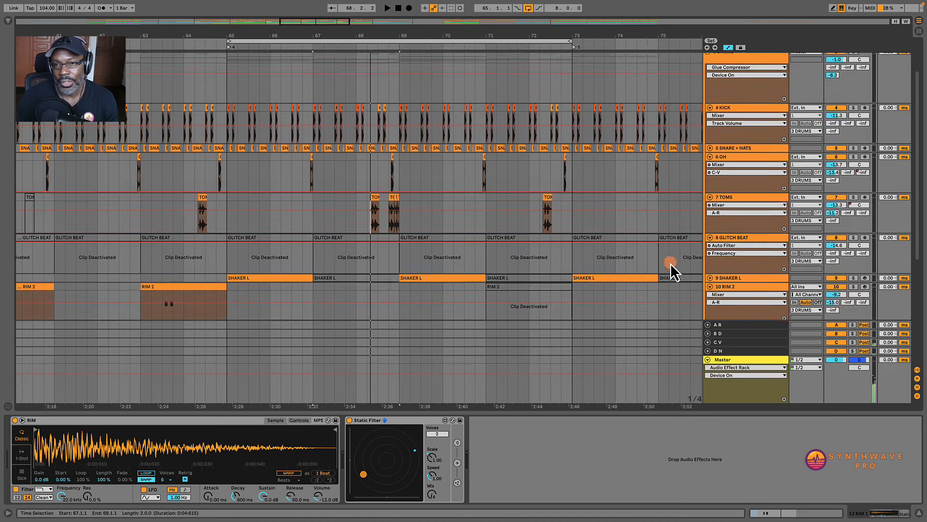
scroll(300, 256, down, 7)
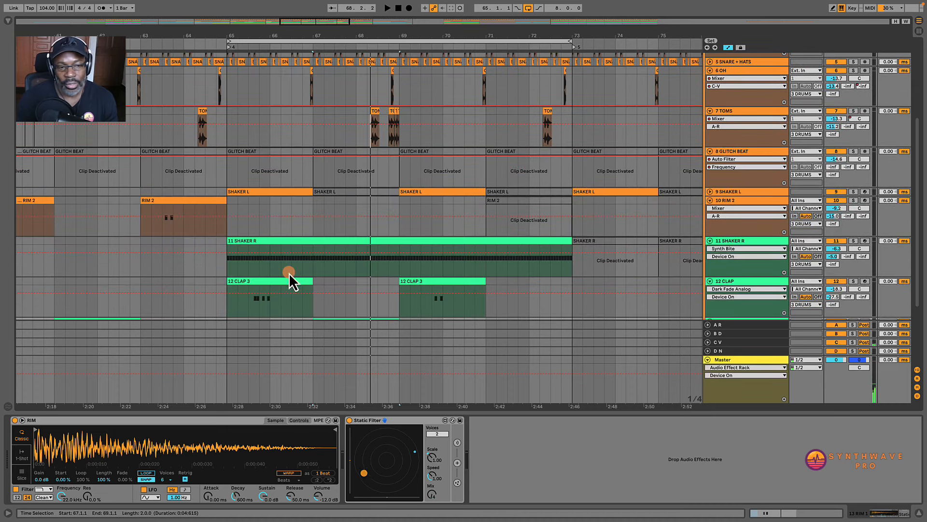
click(228, 242)
key(space)
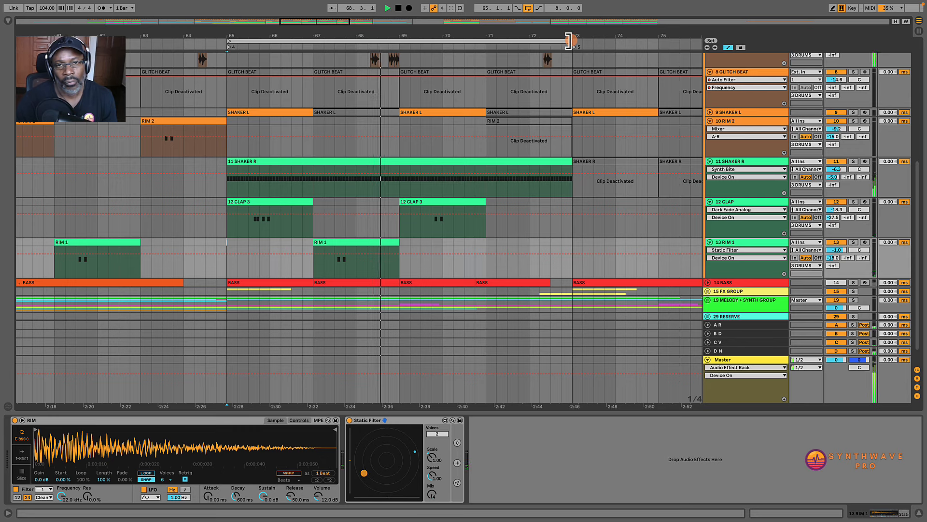
- Shorten the loop to the four bars from 65 to 69, and play it from the SHAKER R clip's start
drag(570, 41, 400, 41)
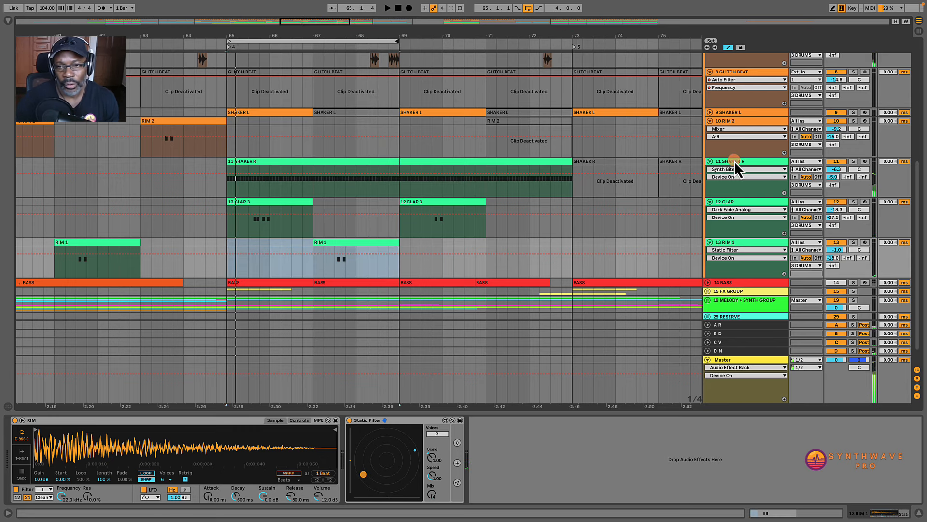
click(734, 161)
shift+click(736, 240)
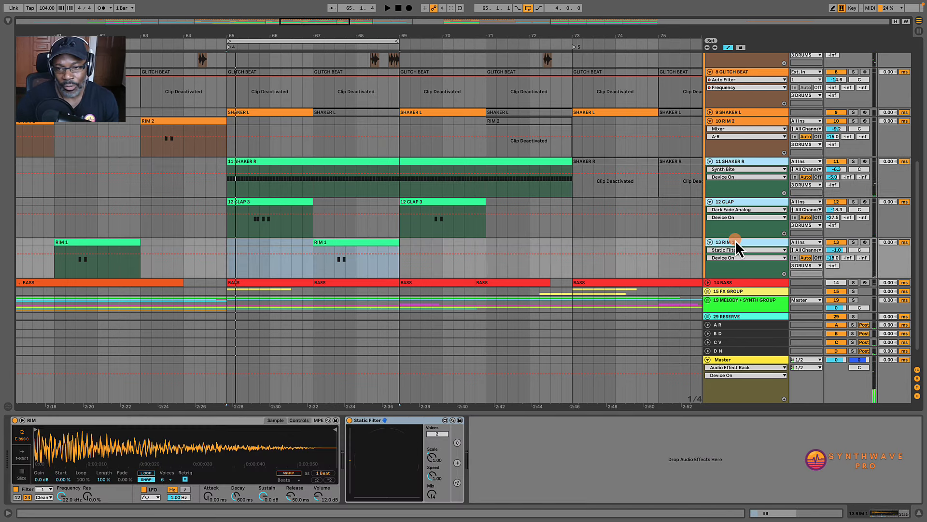
click(311, 161)
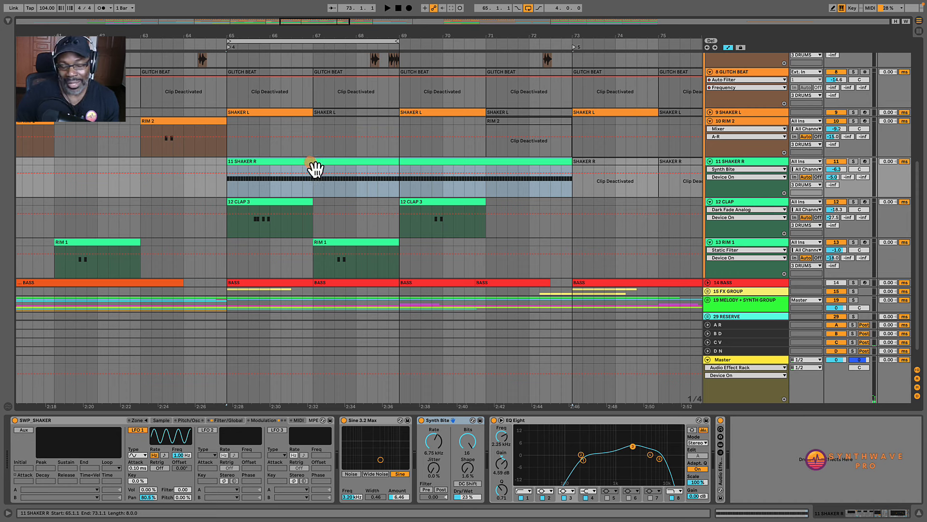
key(space)
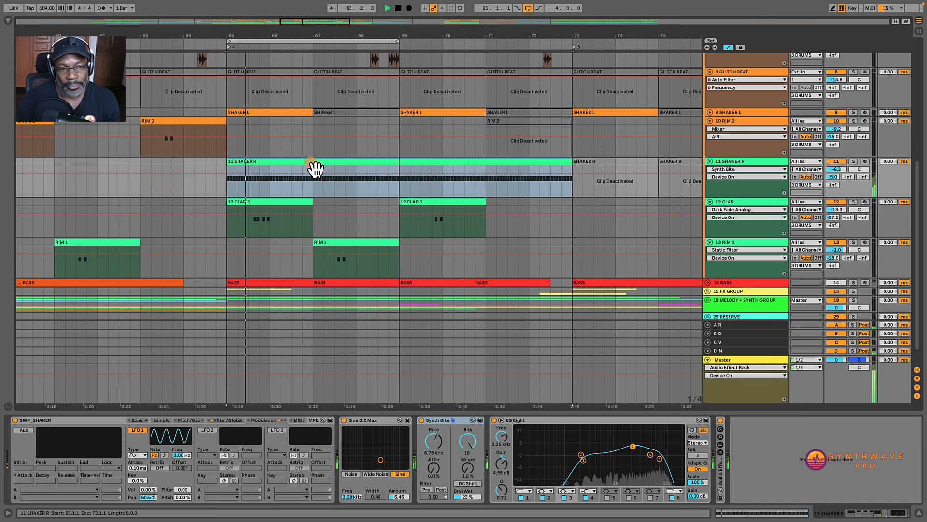
- Solo the SHAKER R, CLAP and RIM 1 tracks together and play the loop from bar 65
click(853, 161)
click(853, 202)
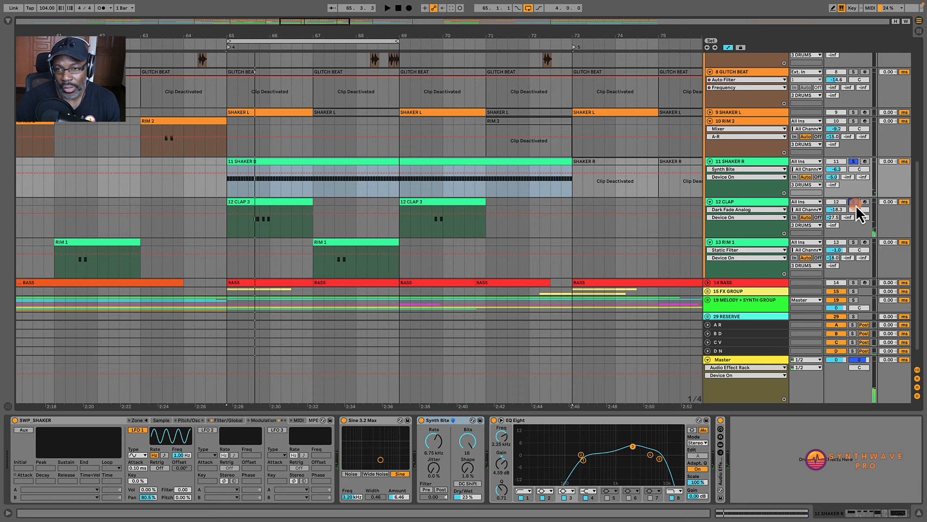
click(853, 242)
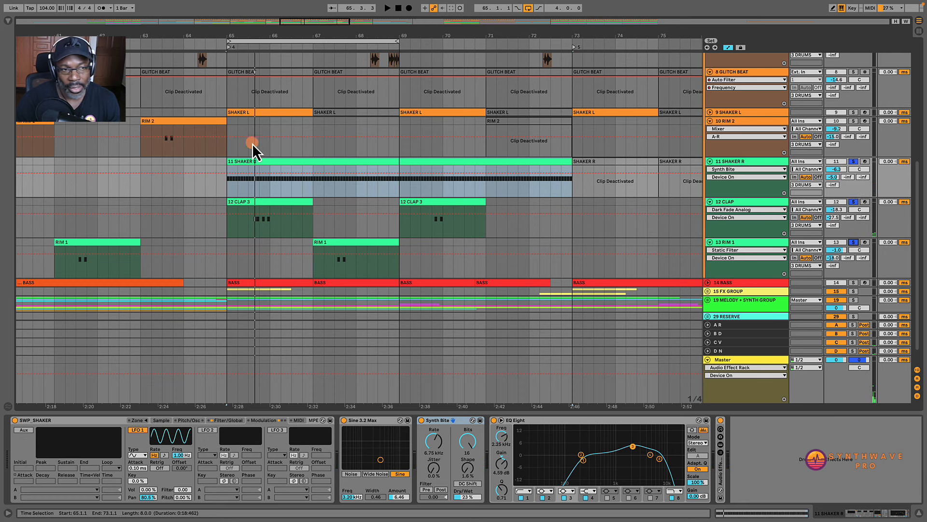
click(248, 161)
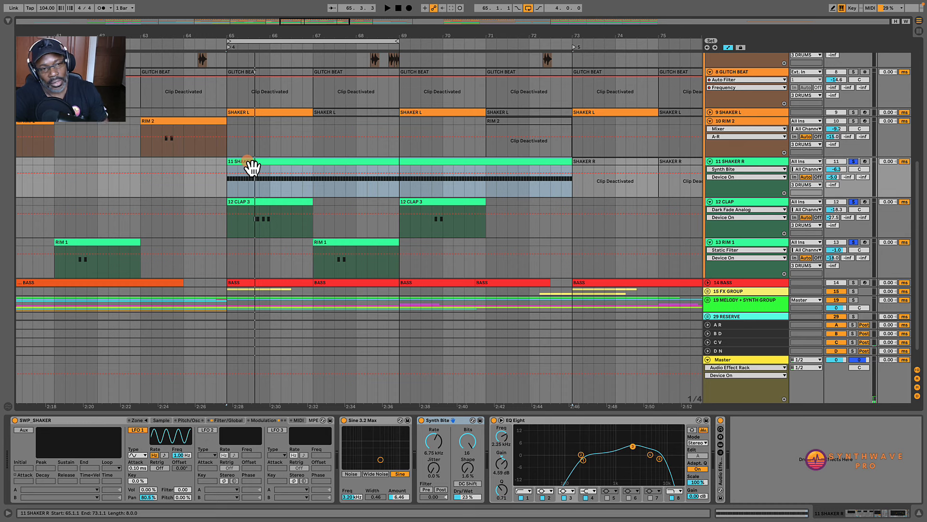
key(space)
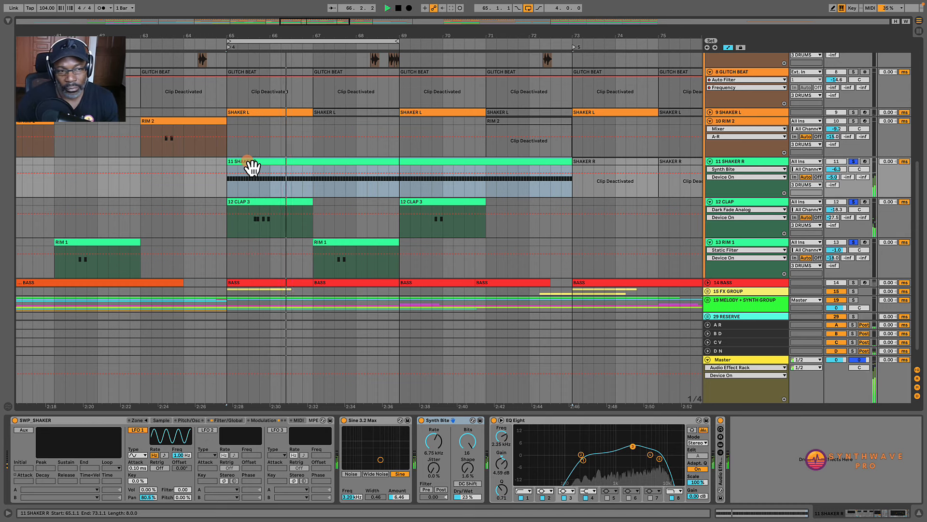
- Switch off LFO 1, Sine 3.2 Max and Synth Bite on SHAKER R while the loop plays
click(738, 163)
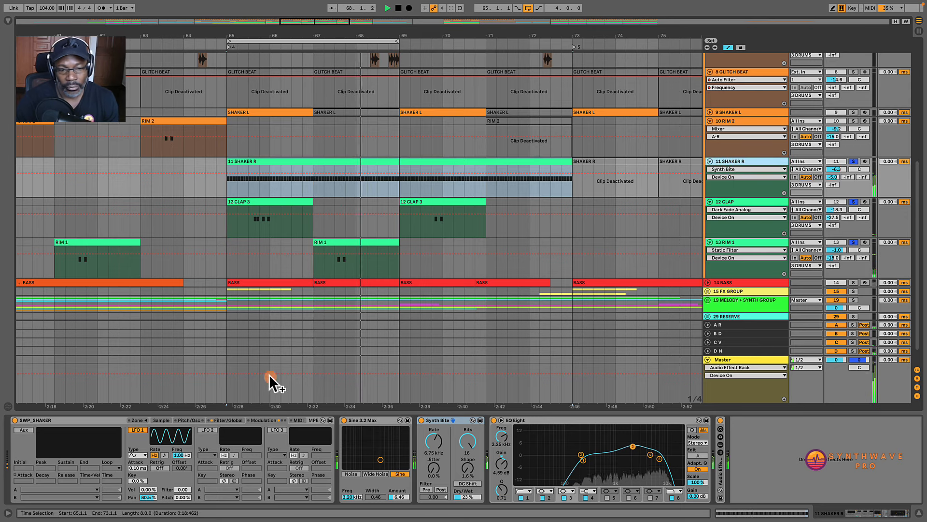
click(135, 430)
click(343, 420)
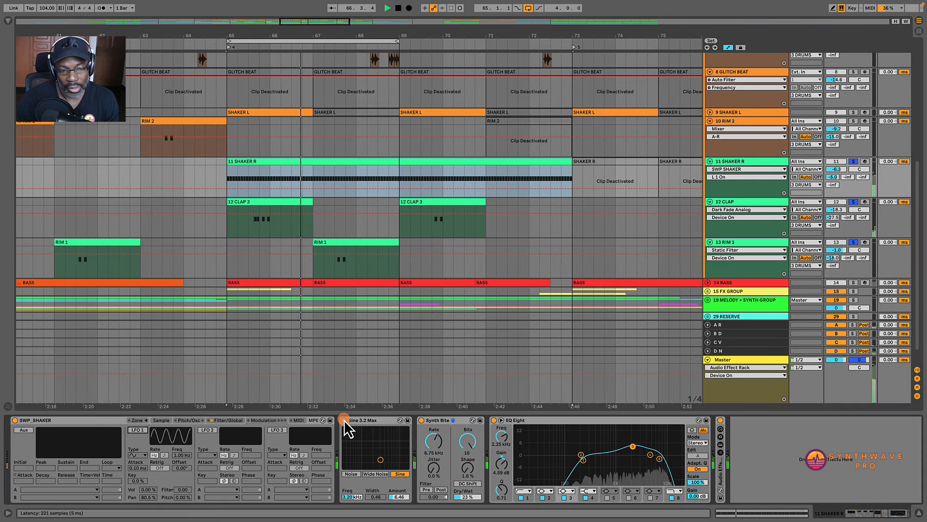
click(422, 420)
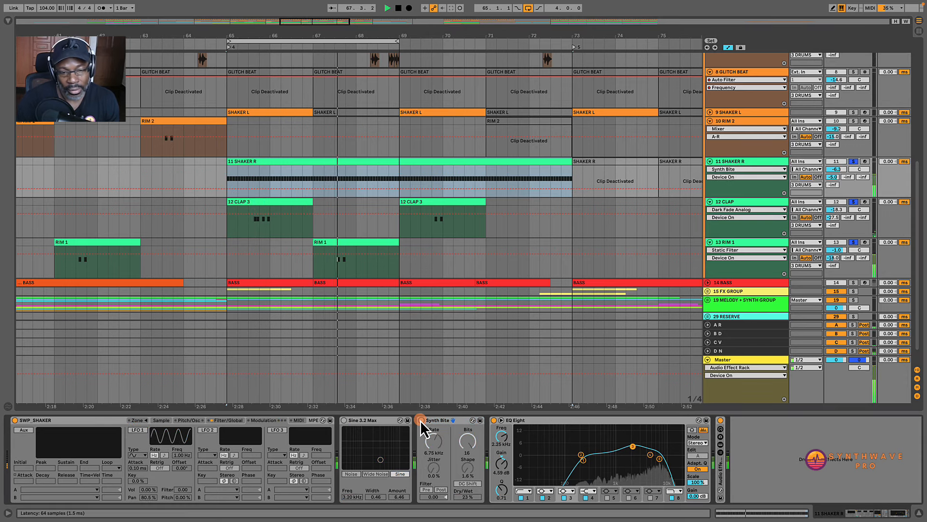
click(478, 421)
- Bypass Dark Fade Analog on the CLAP track and Static Filter on the RIM 1 track during playback
click(730, 202)
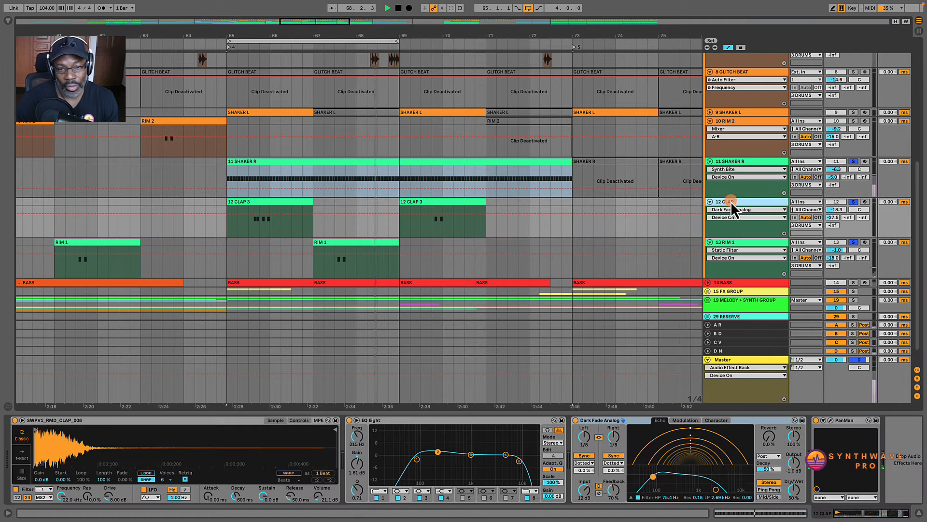
click(388, 394)
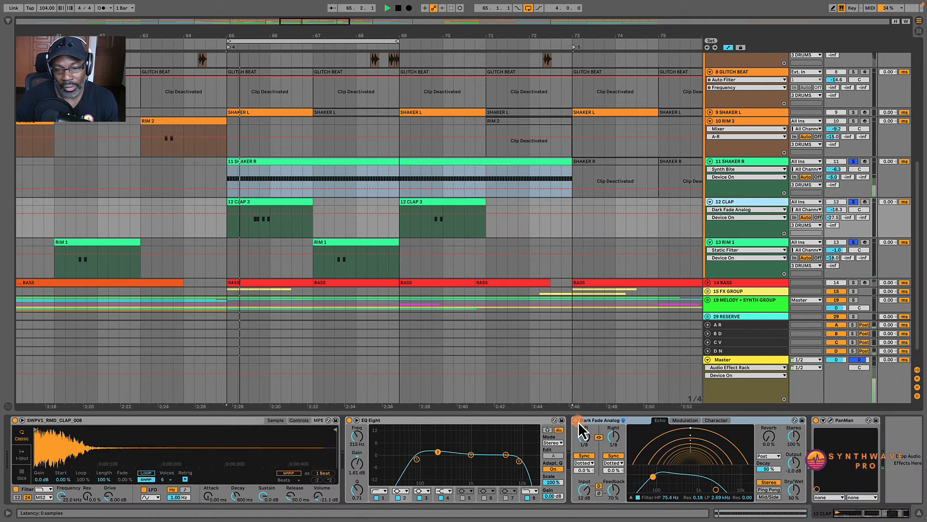
click(576, 420)
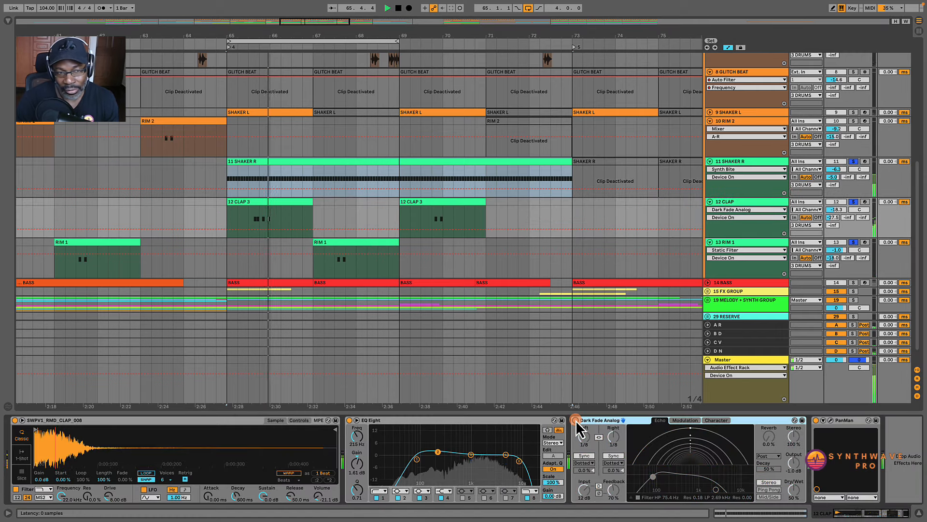
click(743, 242)
click(349, 419)
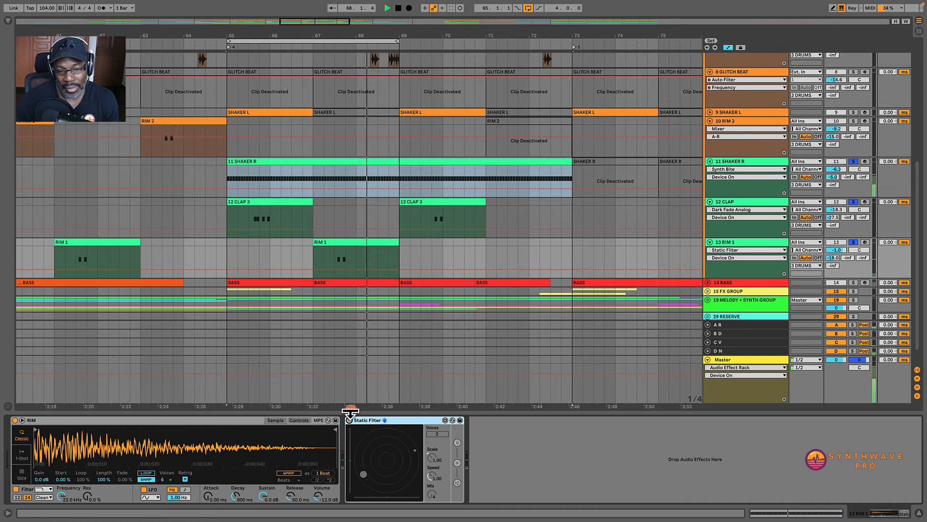
- Turn Dark Fade Analog on CLAP and Synth Bite, Sine 3.2 Max and LFO 1 on SHAKER R back on, and stop playback
click(755, 203)
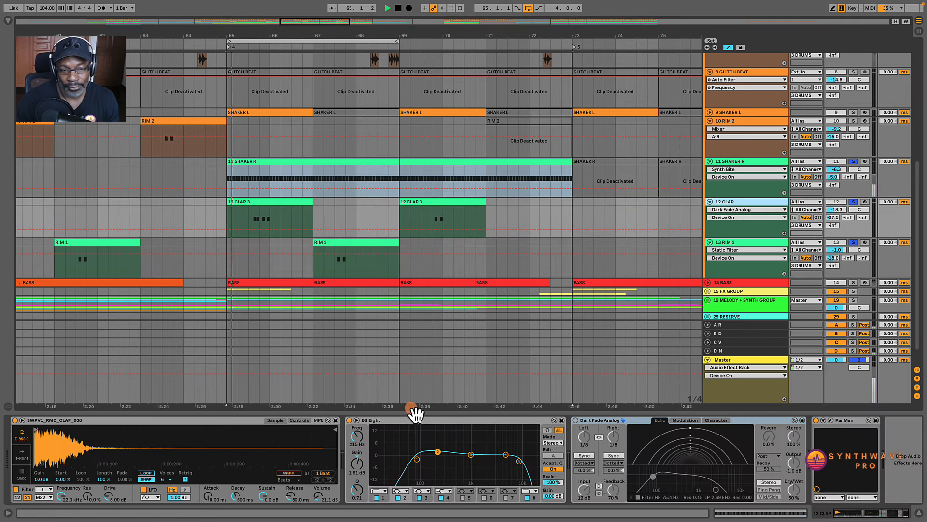
click(577, 419)
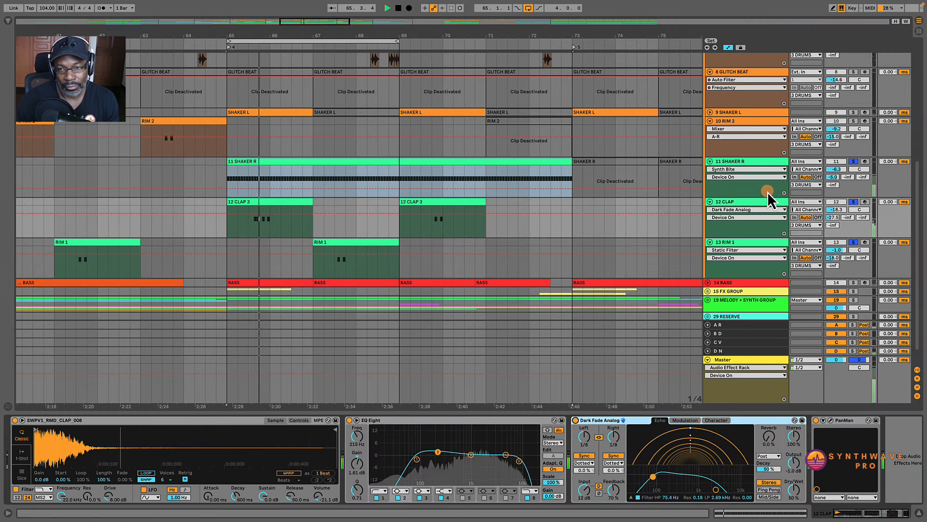
click(744, 162)
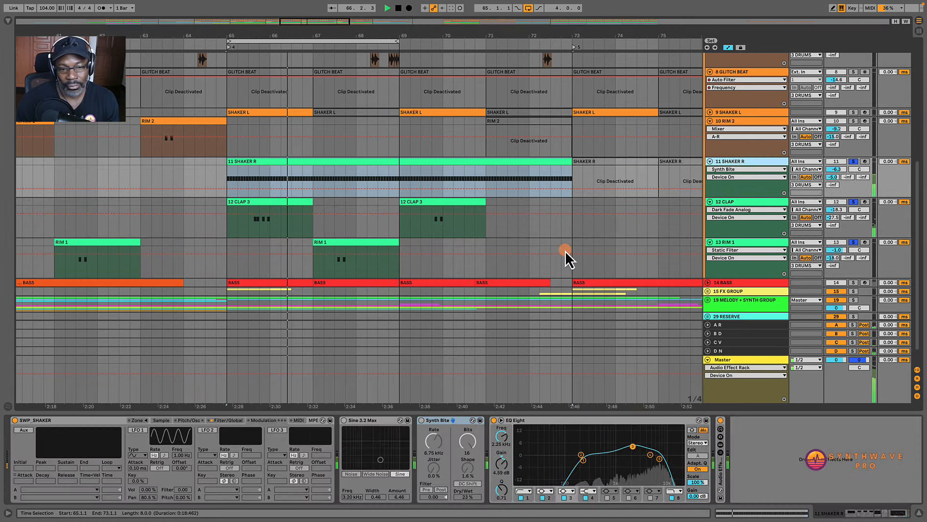
click(422, 421)
click(345, 420)
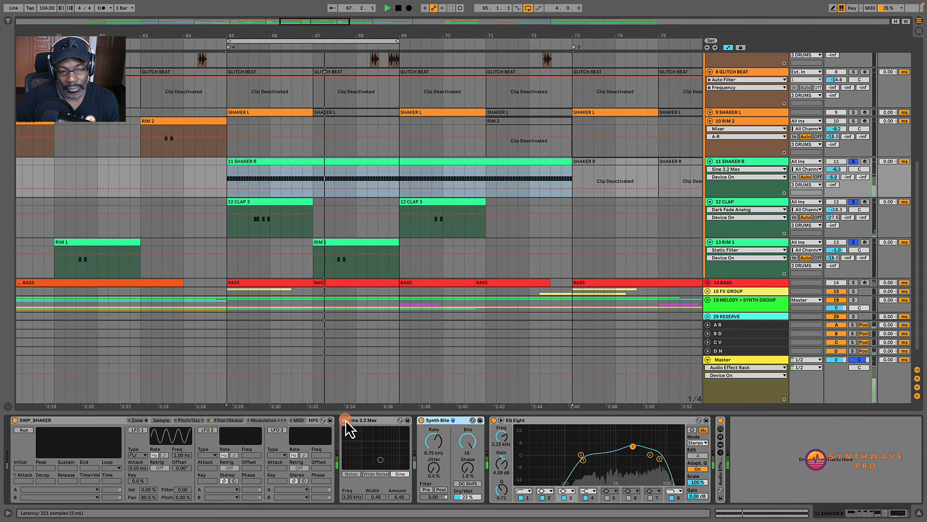
click(137, 430)
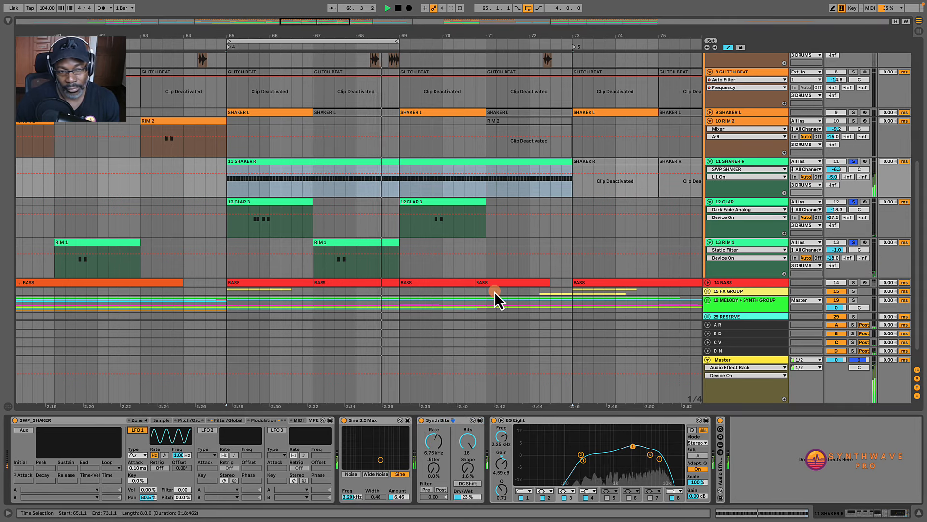
click(494, 291)
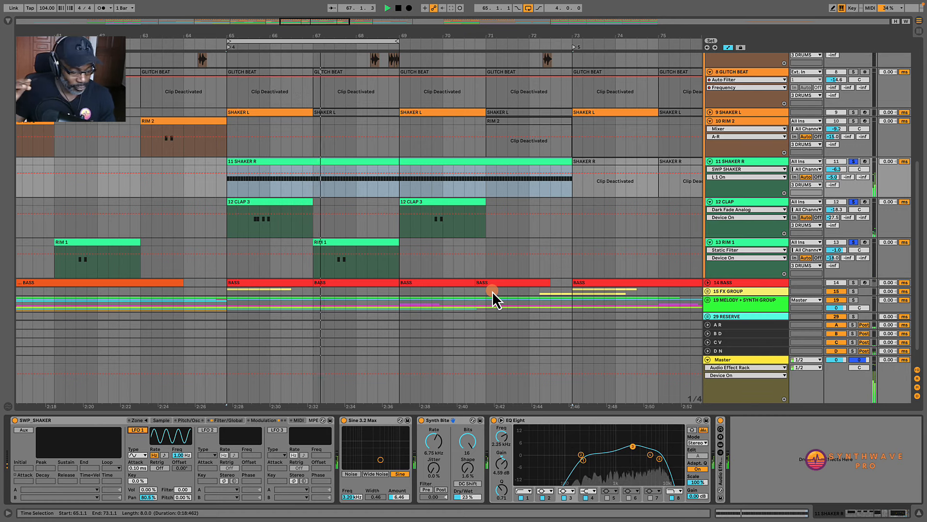
key(space)
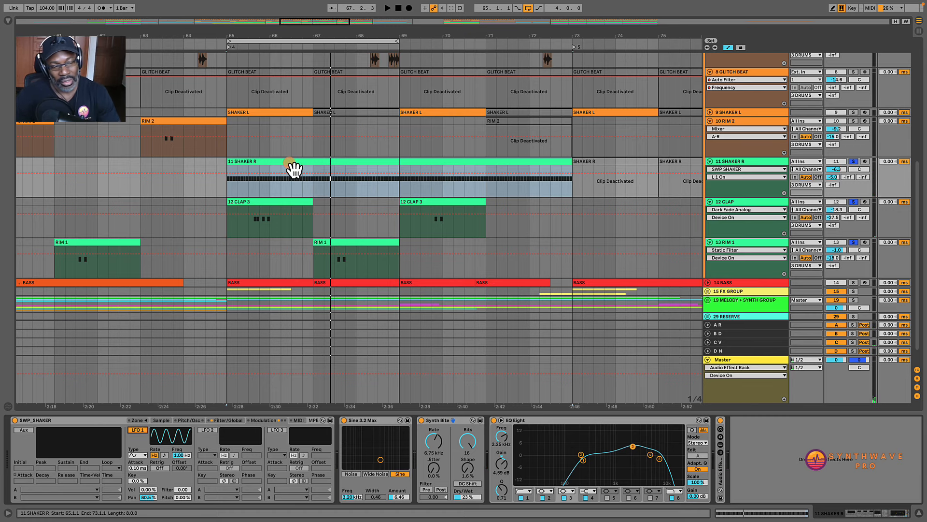
- Review the device chains of the SHAKER R, CLAP and RIM 1 clips, including Dark Fade Analog on CLAP
click(263, 167)
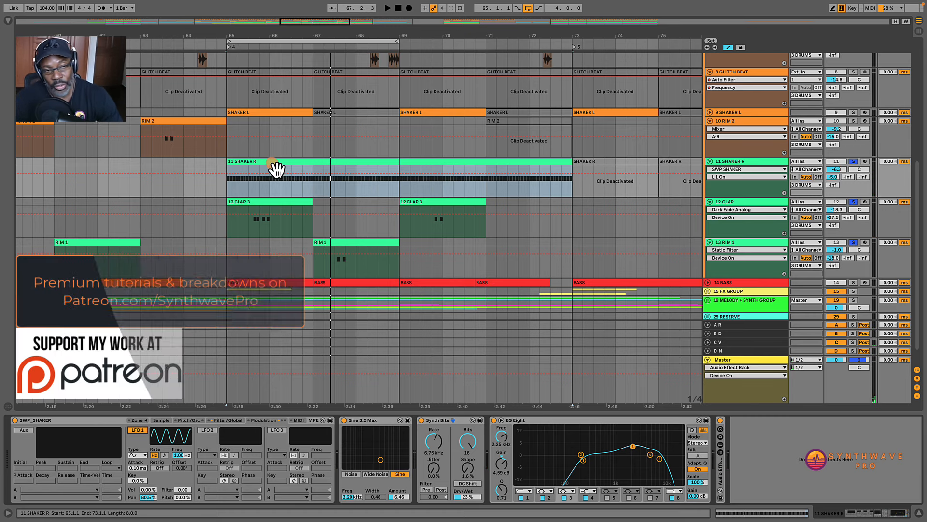
click(273, 202)
click(273, 202)
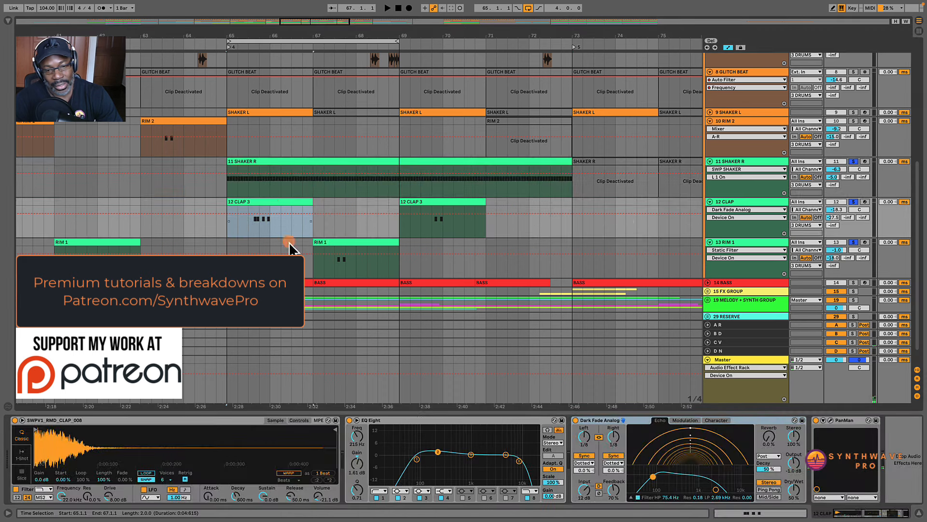
click(601, 421)
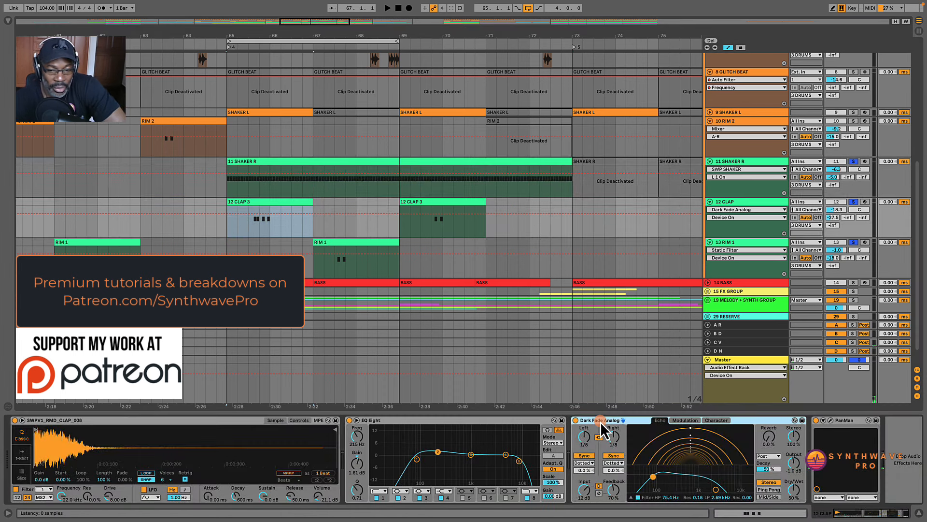
click(342, 251)
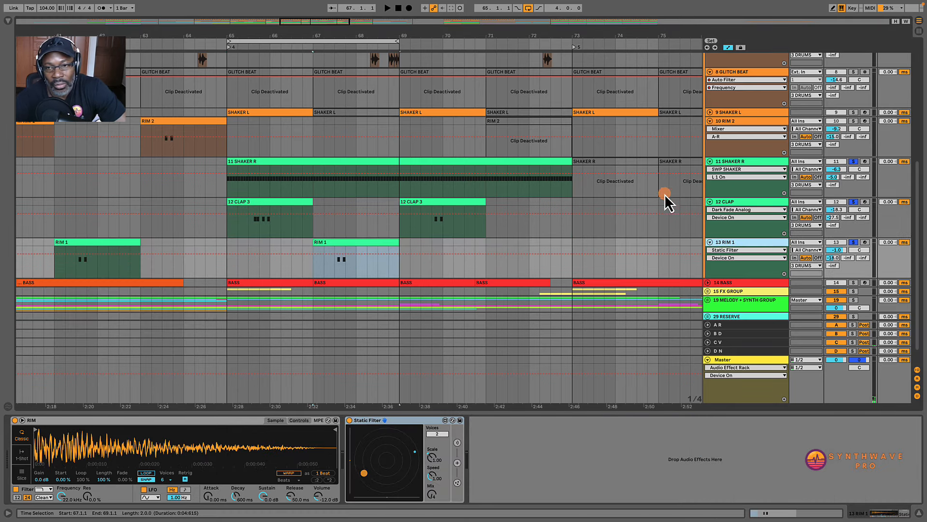
- Compare the SHAKER R devices with those of the bar 65 CLAP clip and bar 67 RIM 1 clip, finishing on the SHAKER R clip
click(732, 160)
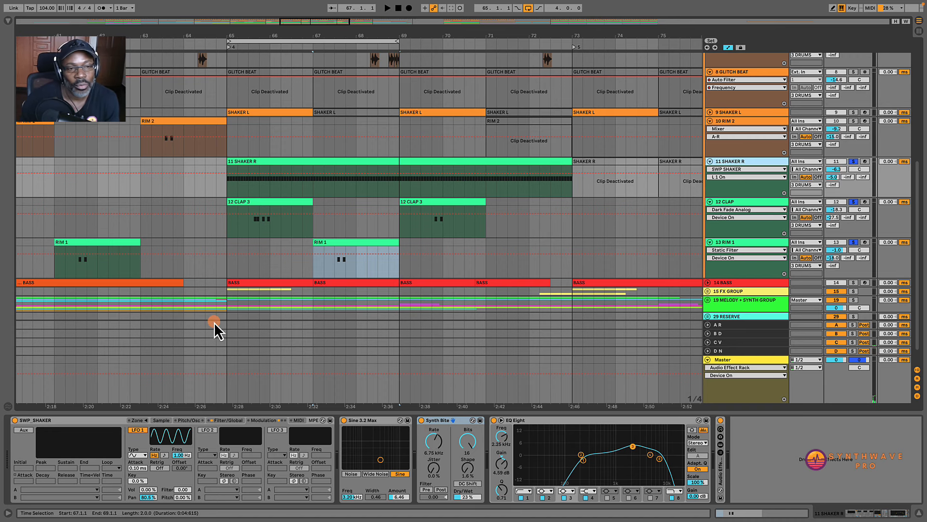
click(271, 165)
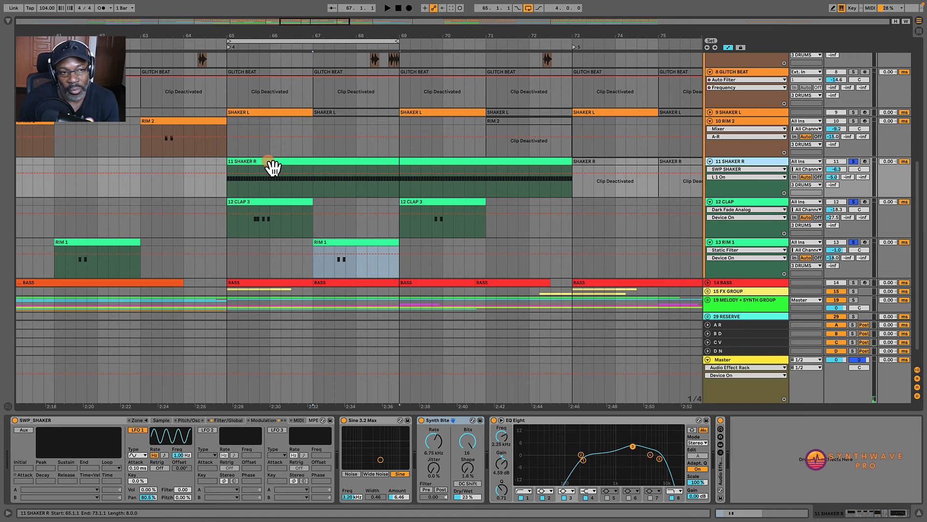
click(267, 212)
click(335, 248)
click(265, 208)
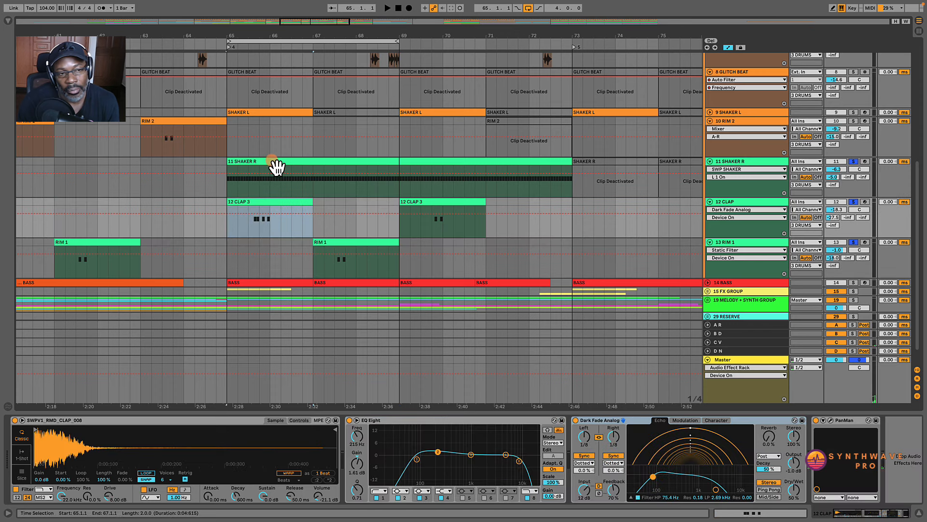
click(276, 166)
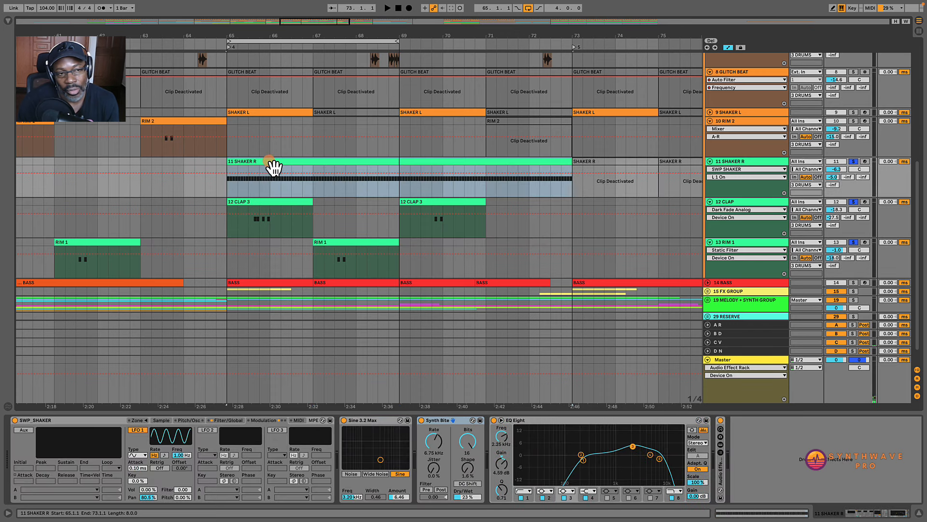